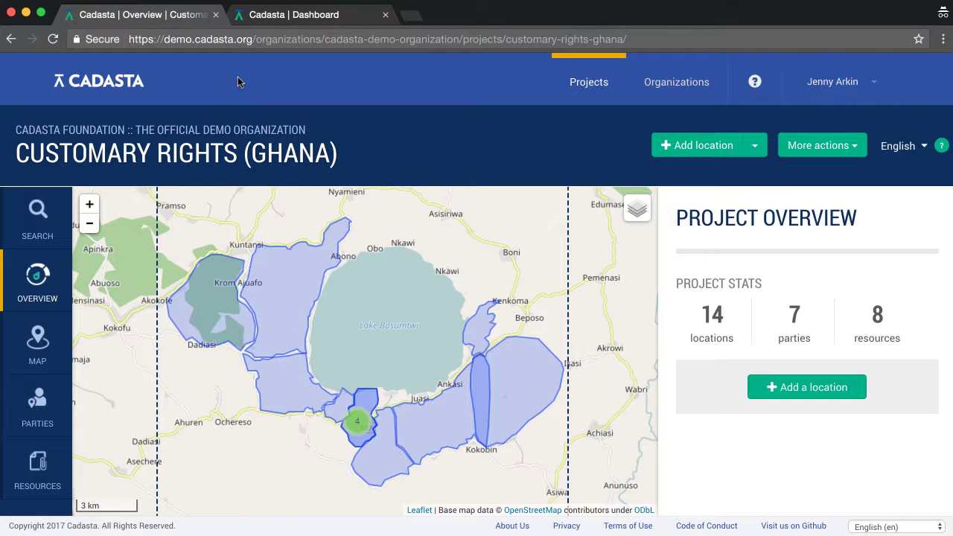
- View the public Cadasta platform dashboard and return to the Customary Rights (Ghana) project
left_click(270, 16)
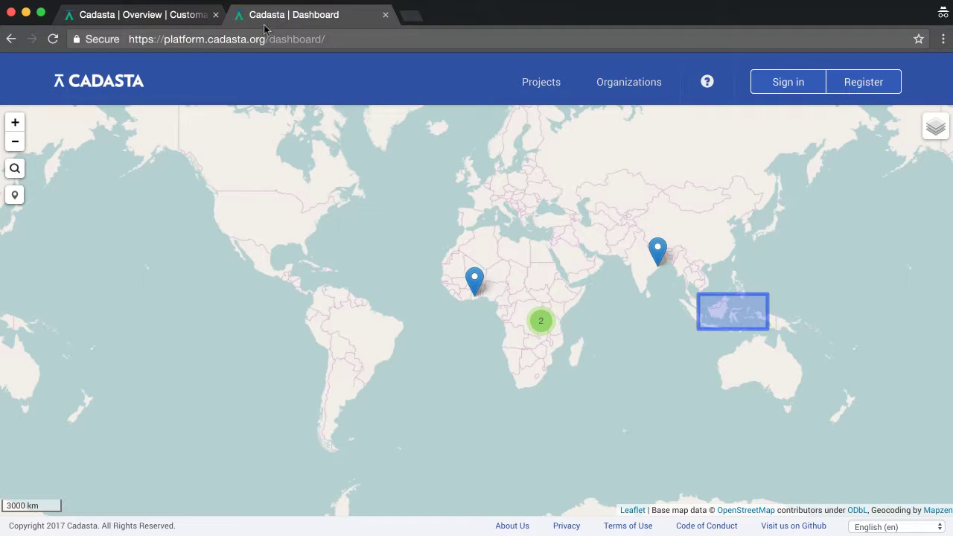
left_click(157, 21)
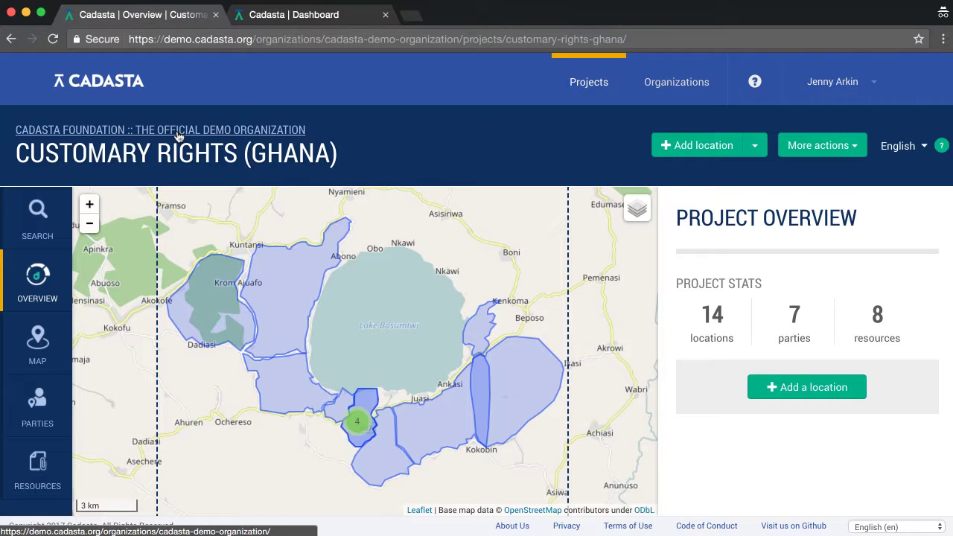
- Search within the Customary Rights (Ghana) project for "minkah"
left_click(53, 236)
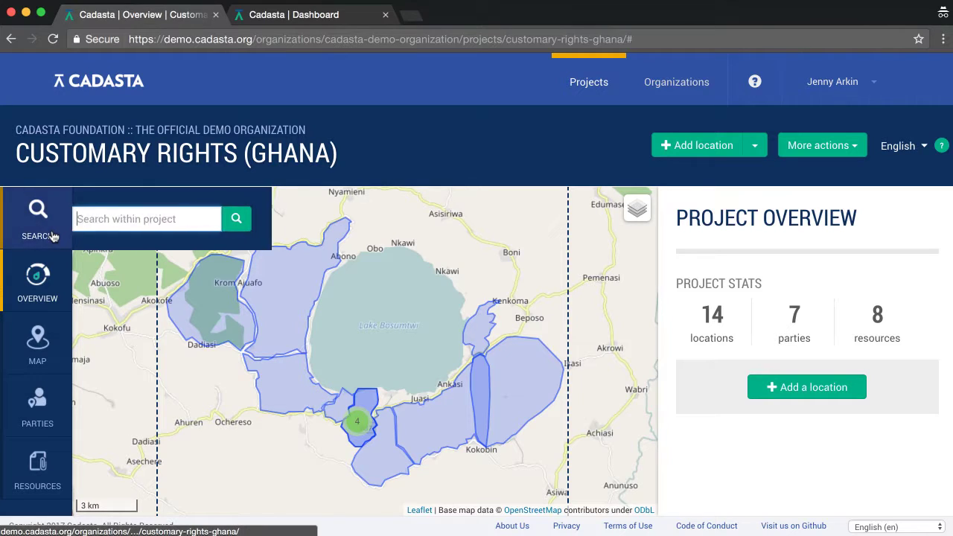
type("min")
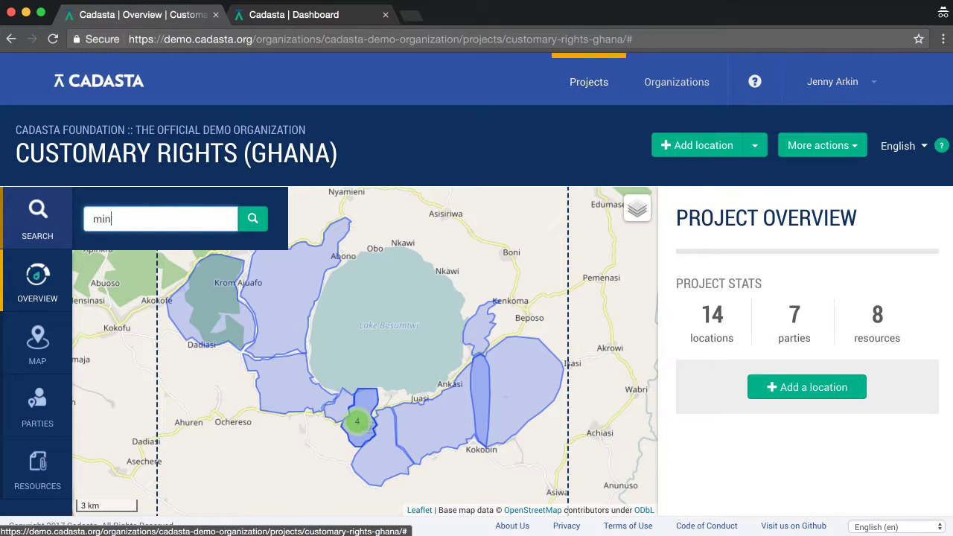
type("kah")
key("Return")
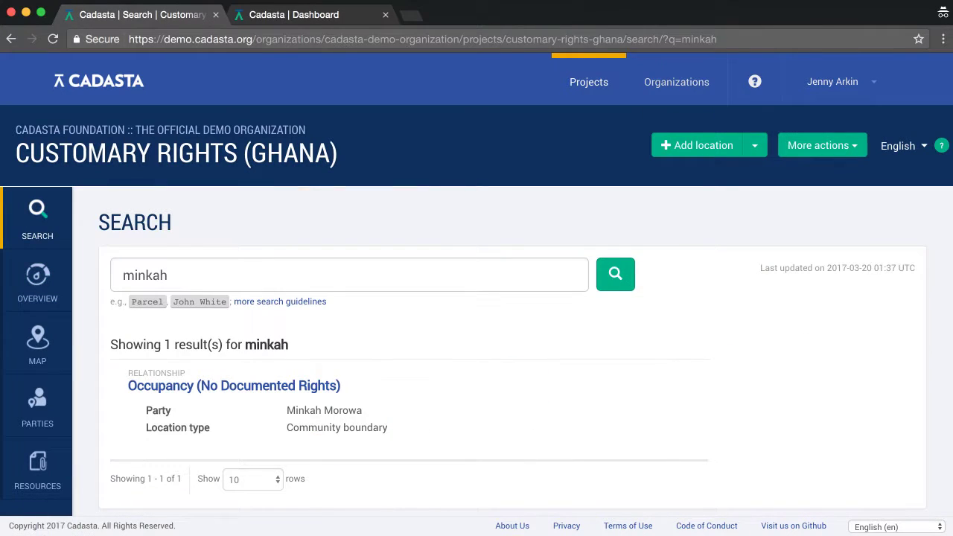
- View the project's locations on the full map and look through its complete list of parties
left_click(42, 329)
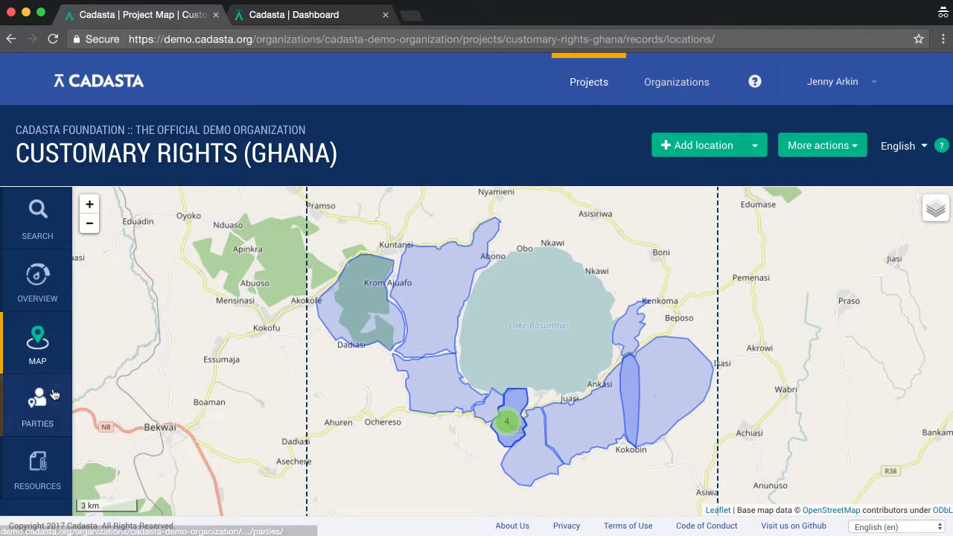
left_click(52, 398)
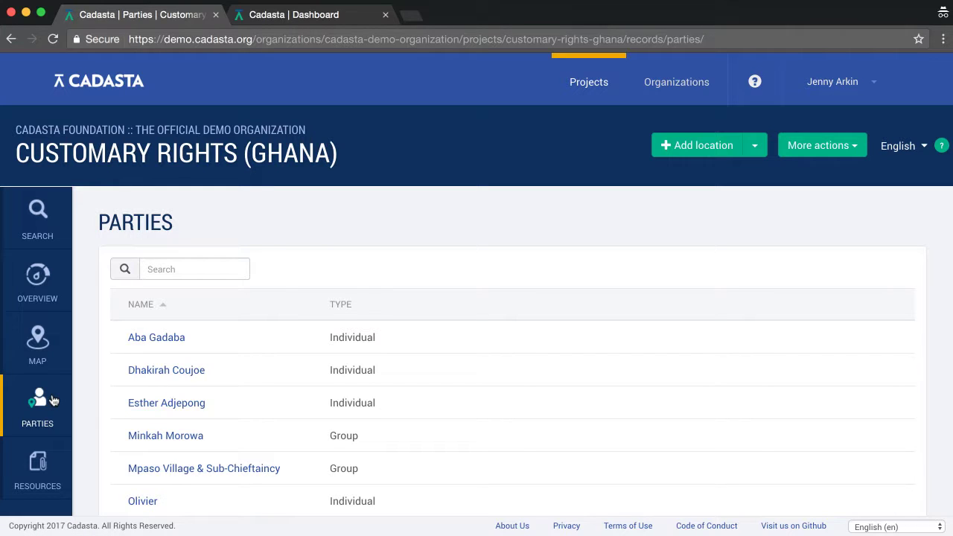
scroll(106, 406, "down", 3)
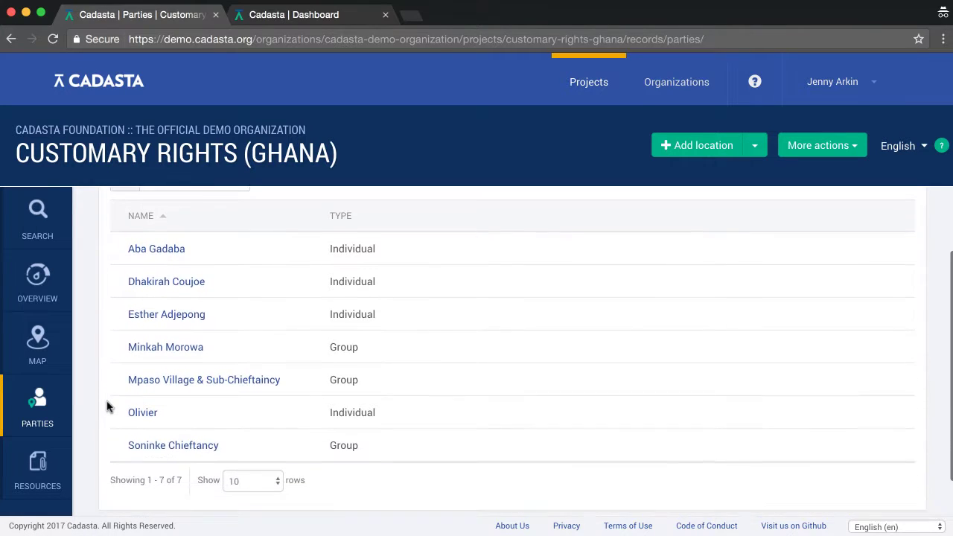
- Open the Mpaso Village & Sub-Chieftaincy party and review all its overview attributes
left_click(136, 372)
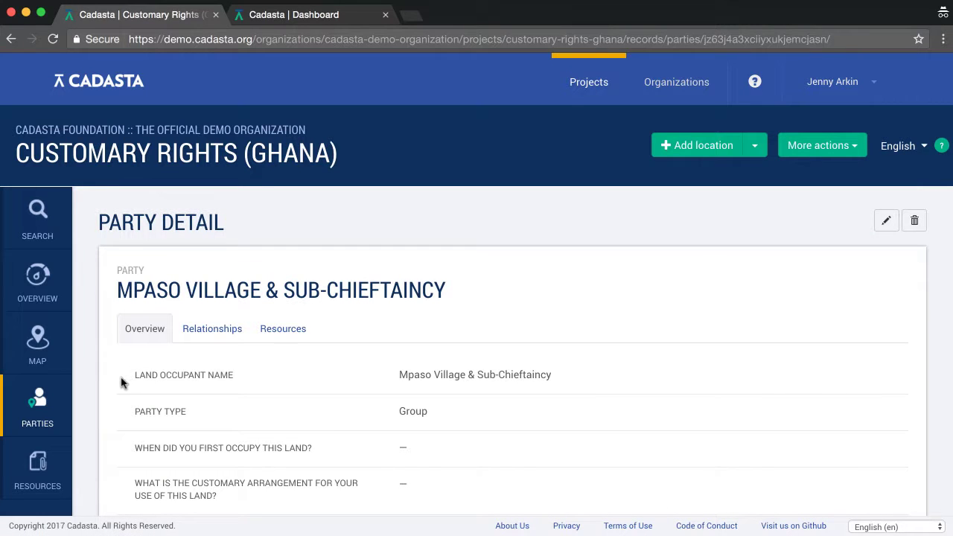
scroll(115, 385, "down", 5)
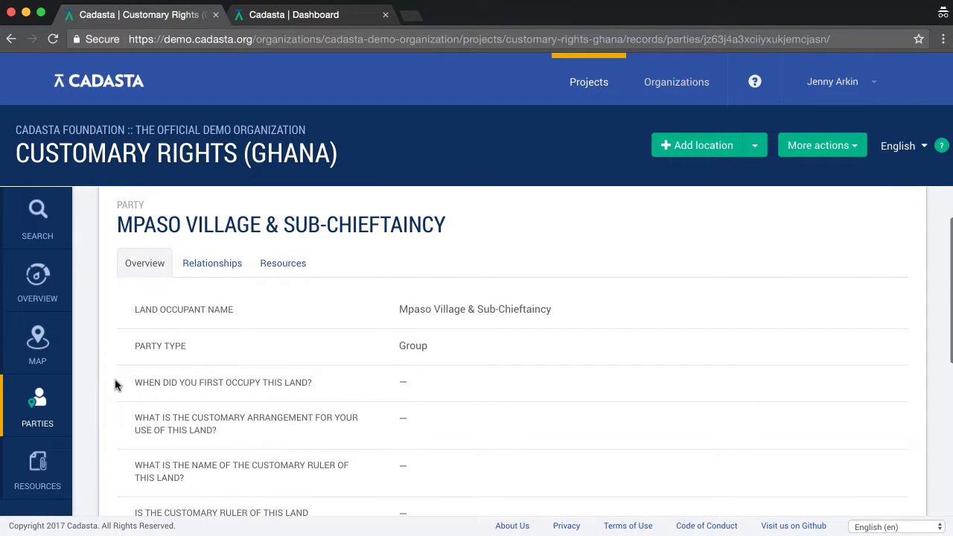
scroll(115, 385, "down", 4)
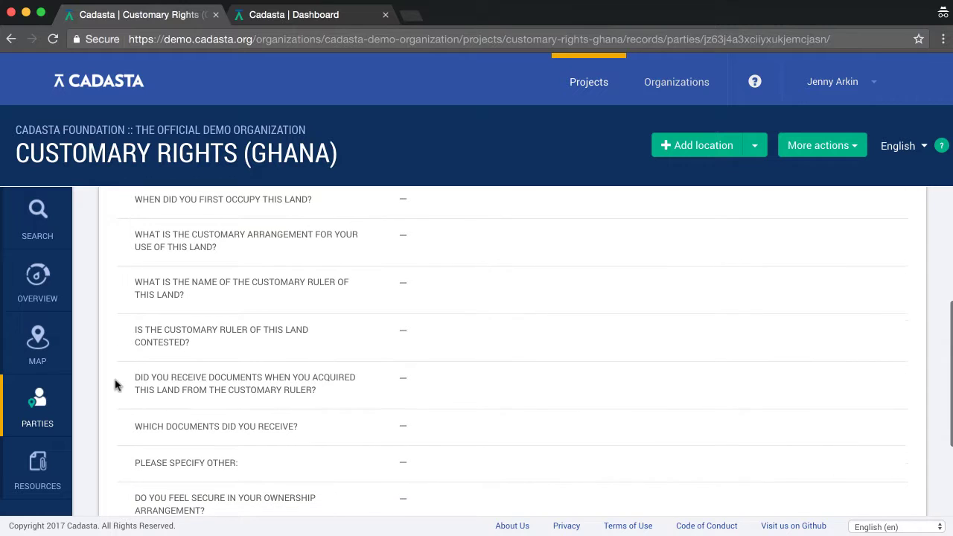
scroll(115, 385, "down", 2)
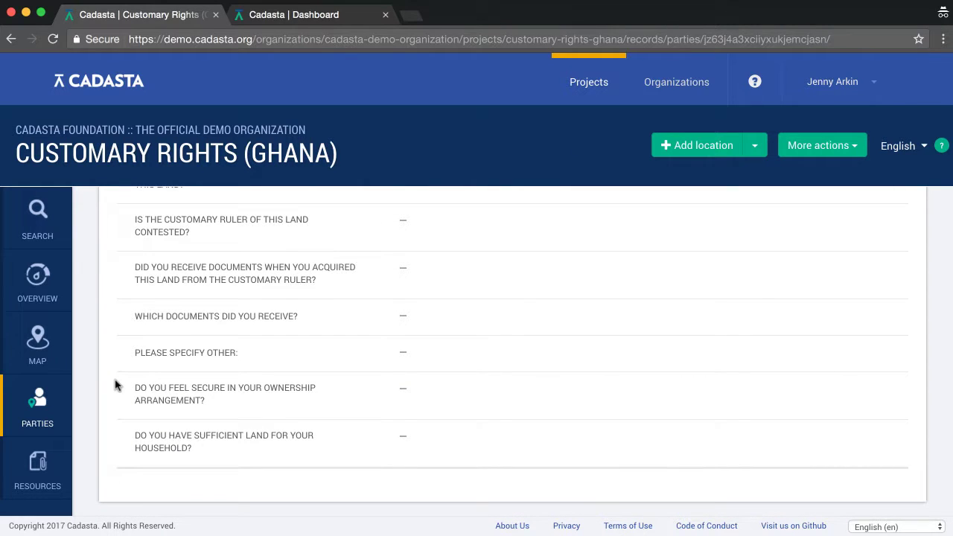
- Look through the list of resources stored in the project
left_click(42, 461)
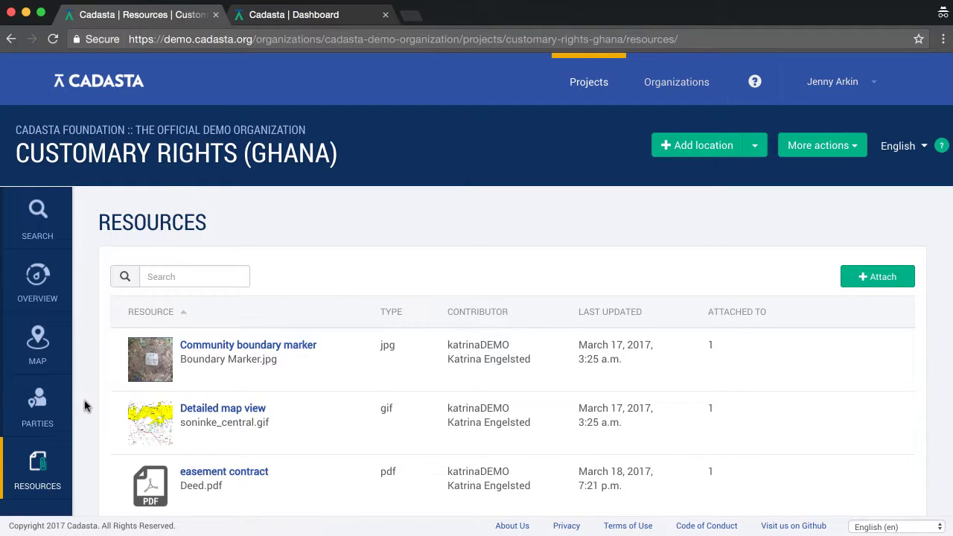
scroll(84, 406, "down", 2)
scroll(84, 406, "down", 4)
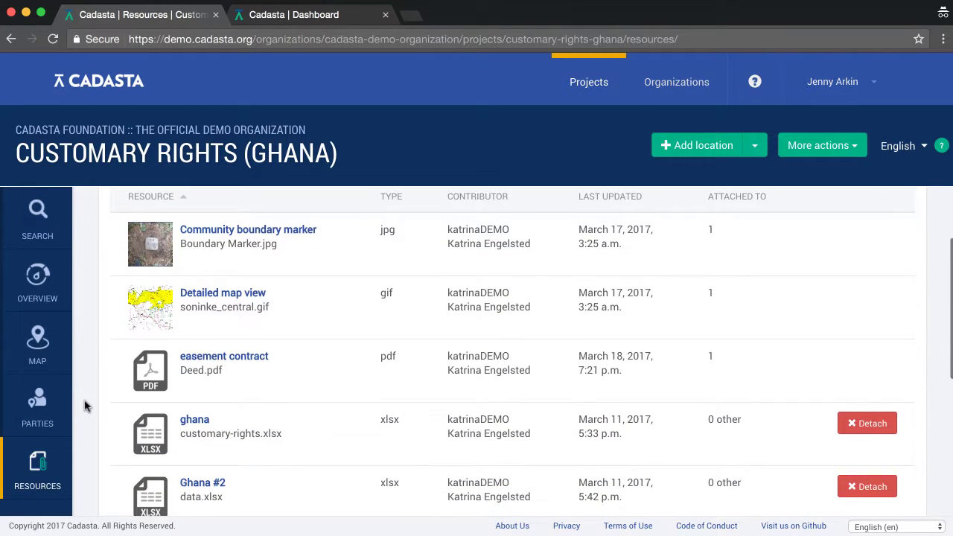
scroll(85, 406, "down", 3)
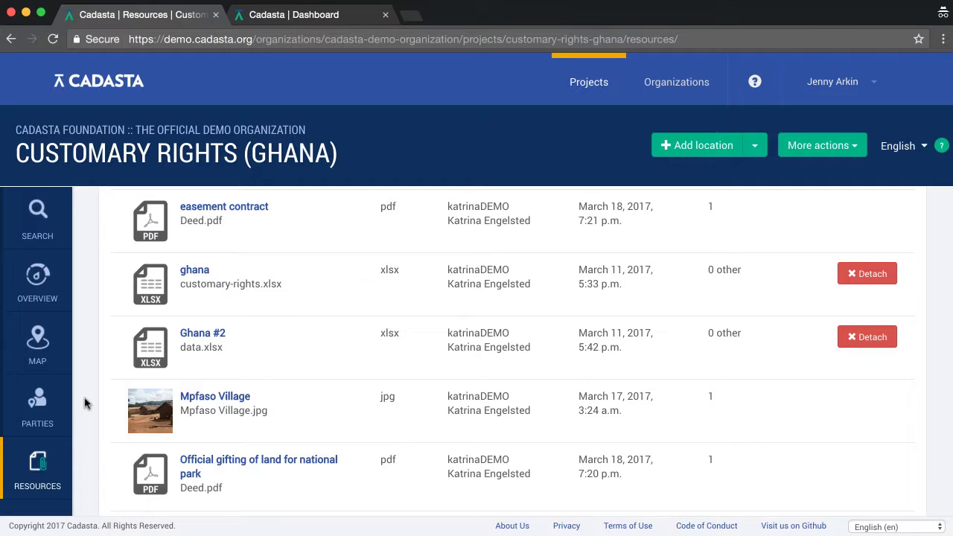
- Return to the project overview and show the additional project actions
left_click(38, 301)
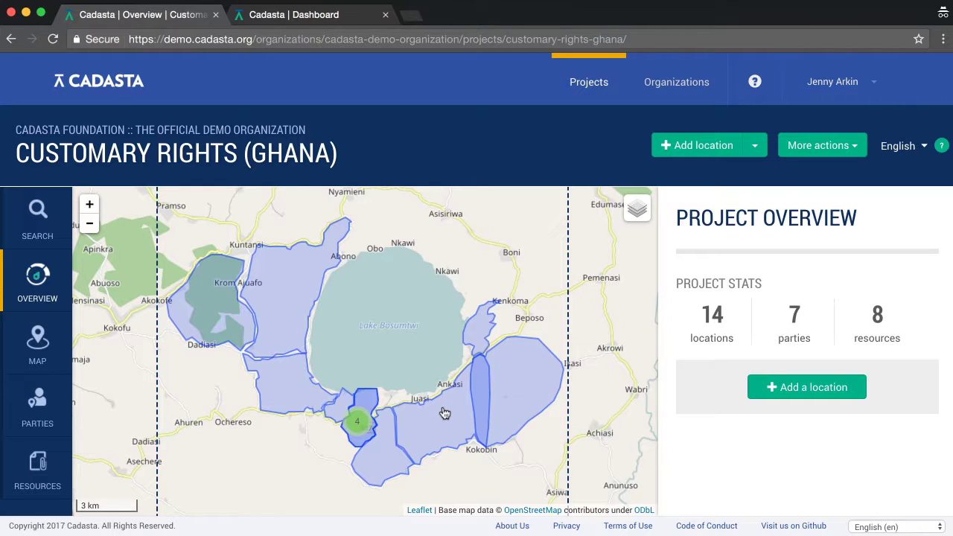
left_click(798, 156)
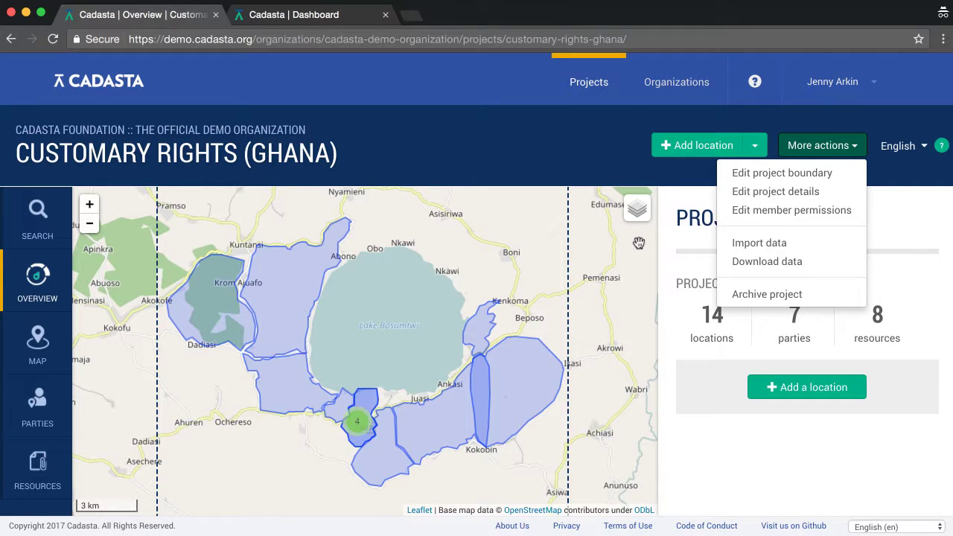
- Compare the +Vivid imagery, Recent imagery and +Vivid imagery with OpenStreetMap base layers on the overview map
mouse_move(634, 212)
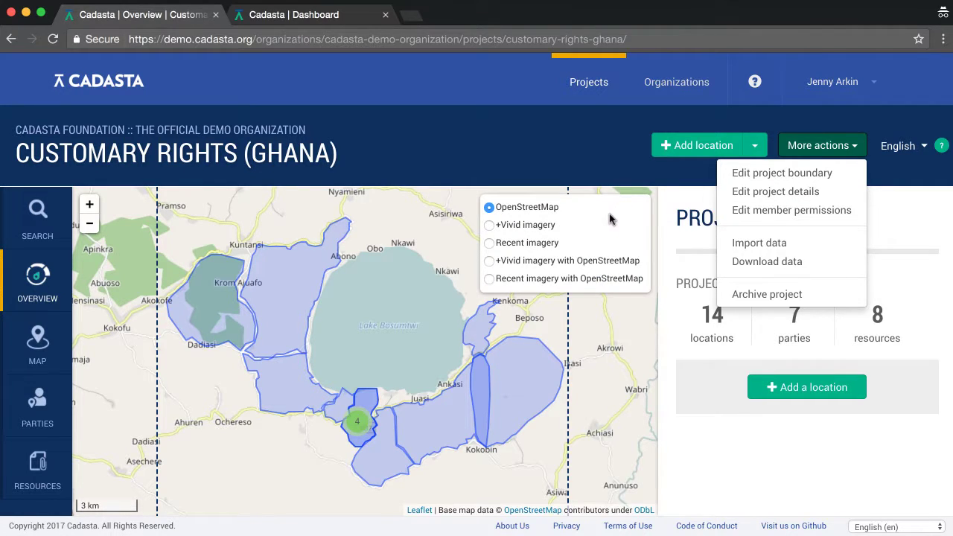
left_click(553, 230)
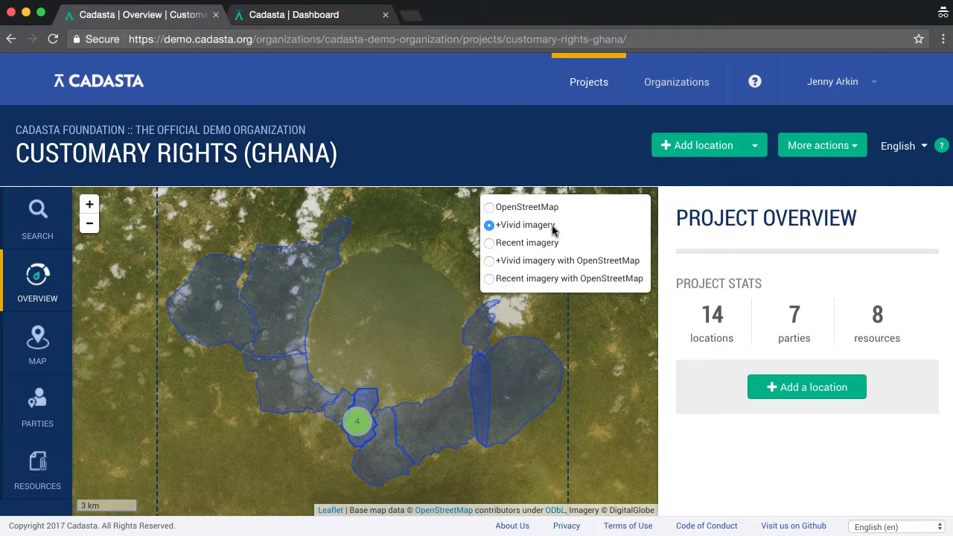
scroll(595, 318, "up", 2)
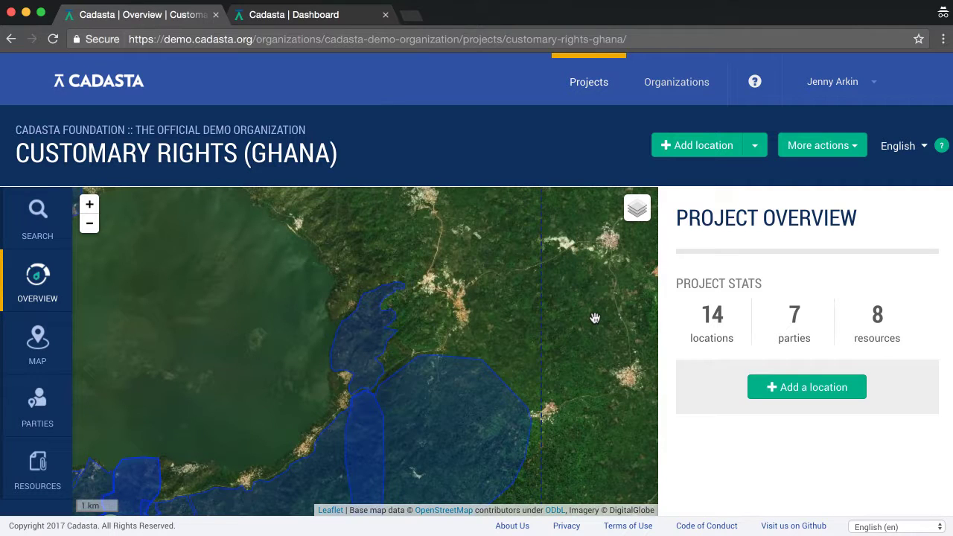
mouse_move(637, 212)
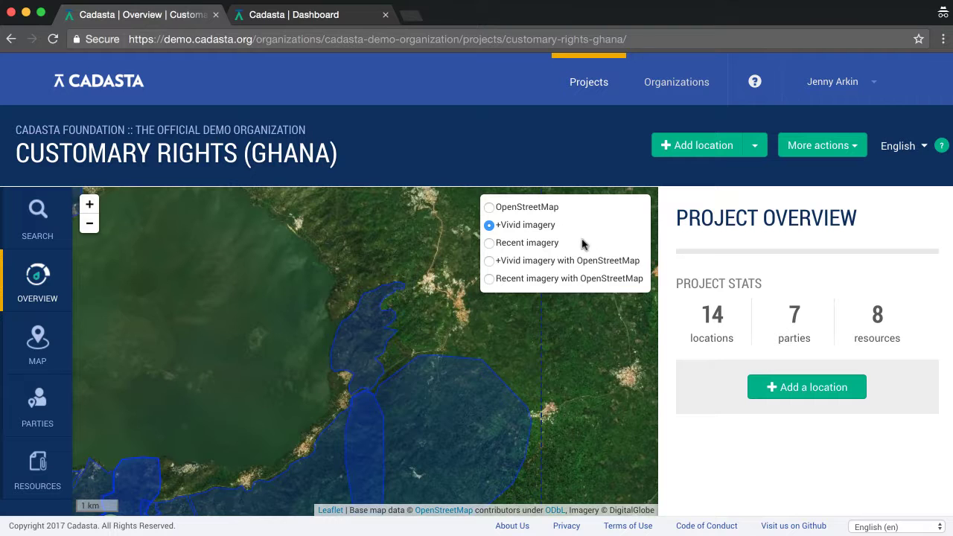
left_click(555, 243)
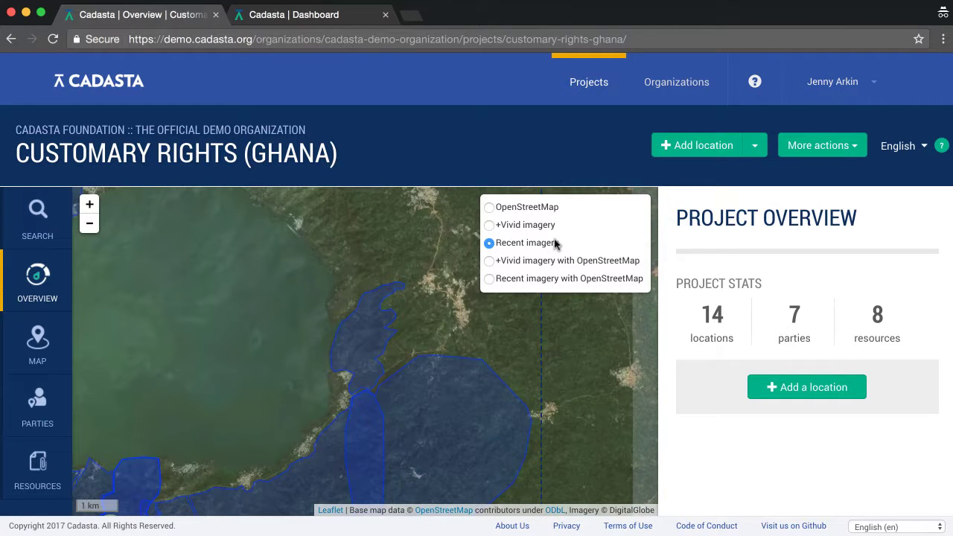
left_click(565, 260)
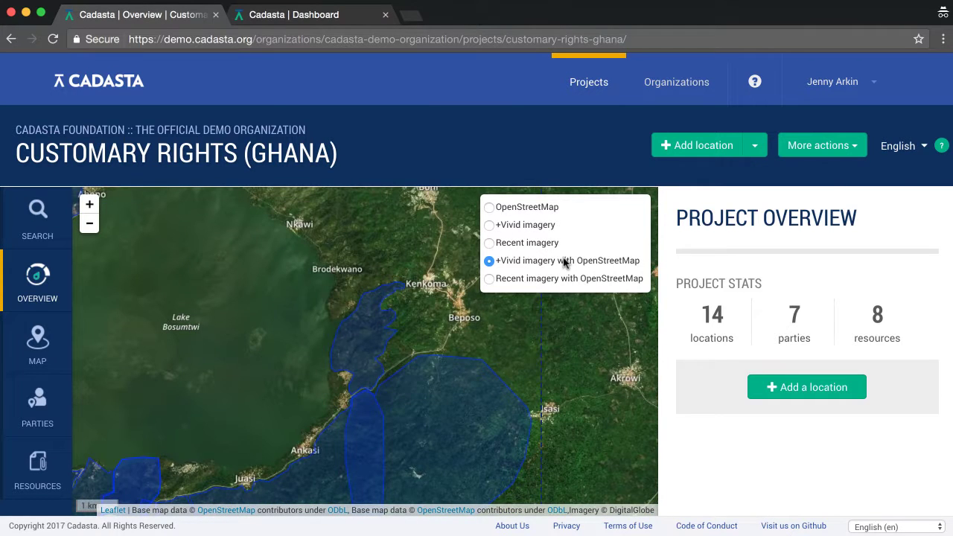
- Open the community boundary location southwest of Juasi and review its relationships and resources
left_click(149, 482)
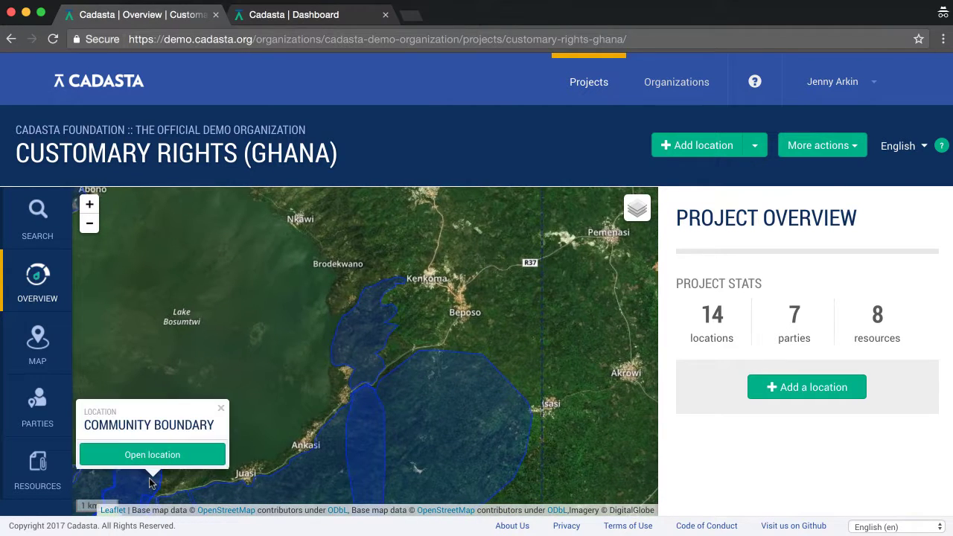
left_click(172, 457)
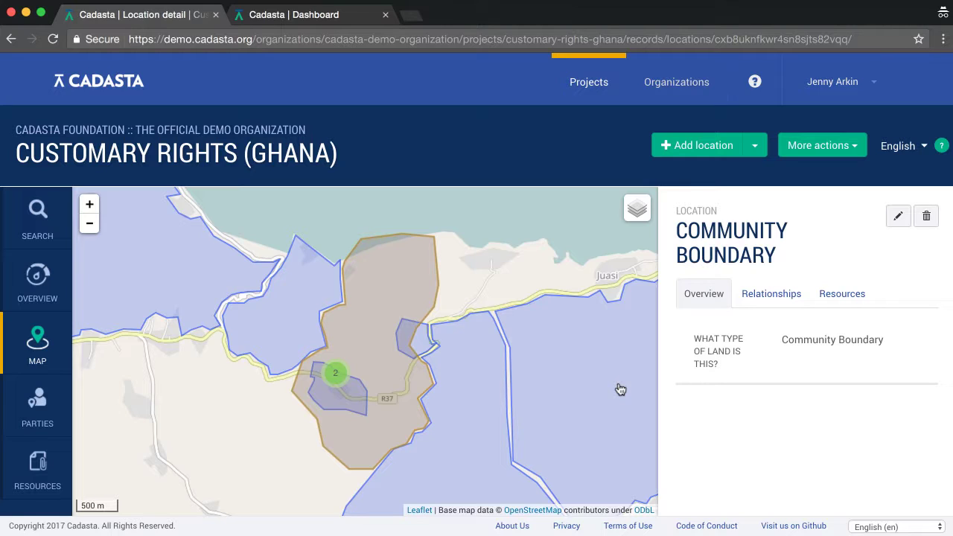
left_click(775, 295)
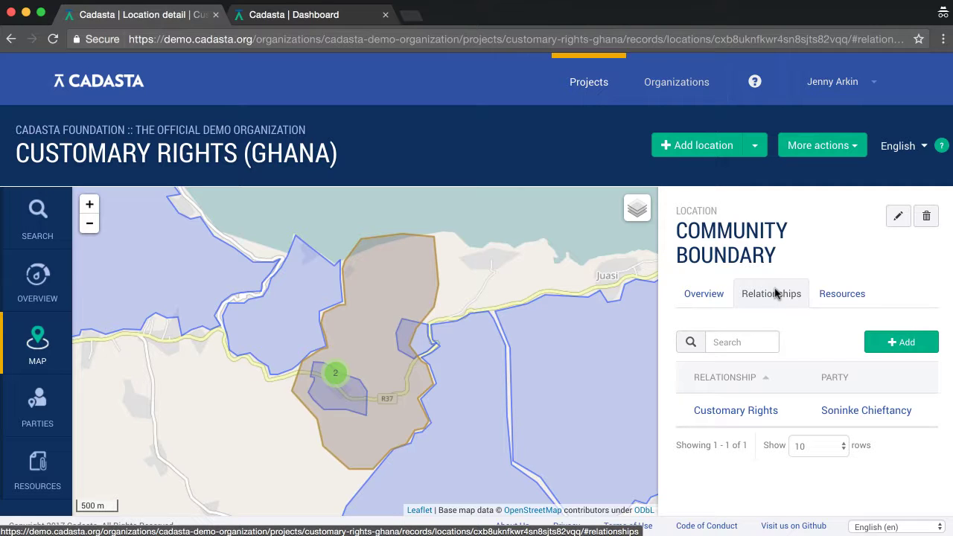
left_click(839, 295)
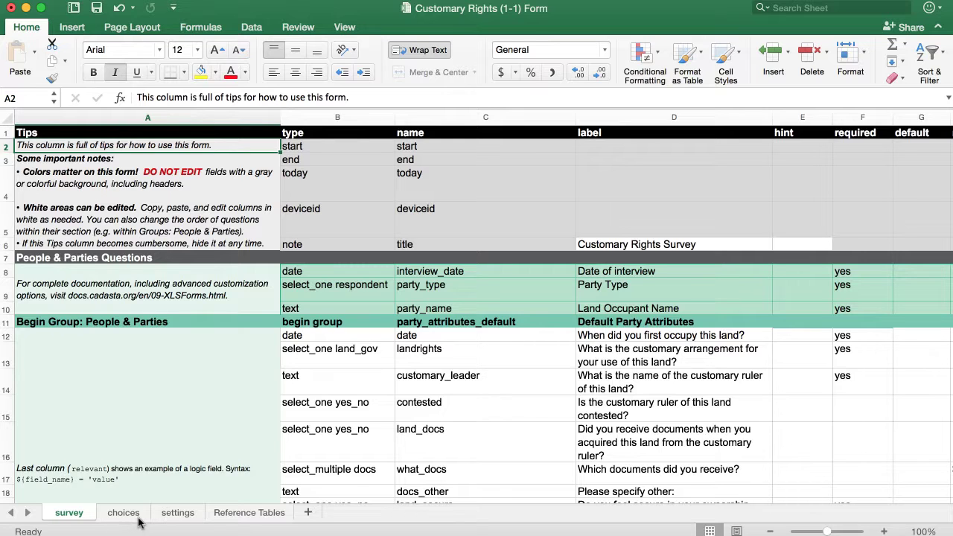
- In the Customary Rights (1-1) Form workbook, examine the choices, settings and Reference Tables sheets and return to the survey sheet
left_click(124, 512)
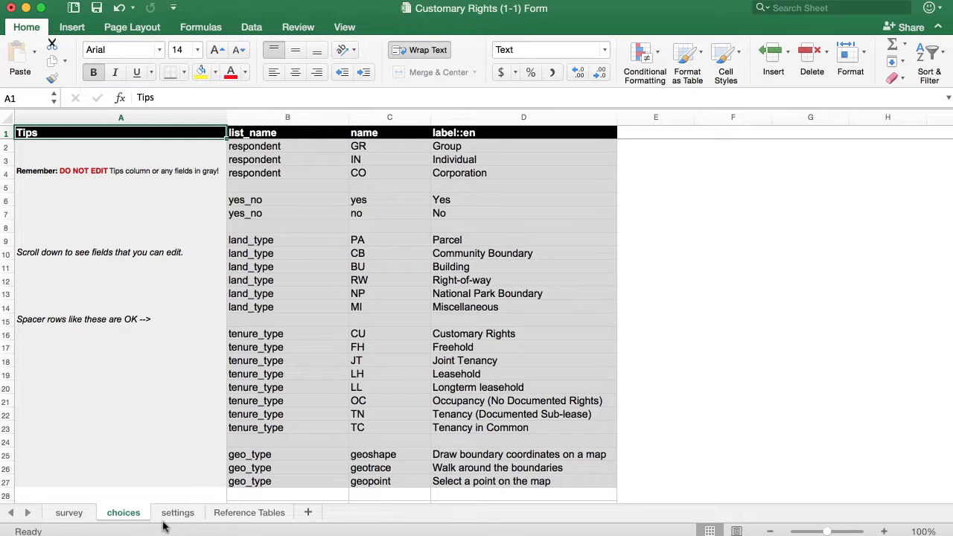
left_click(179, 513)
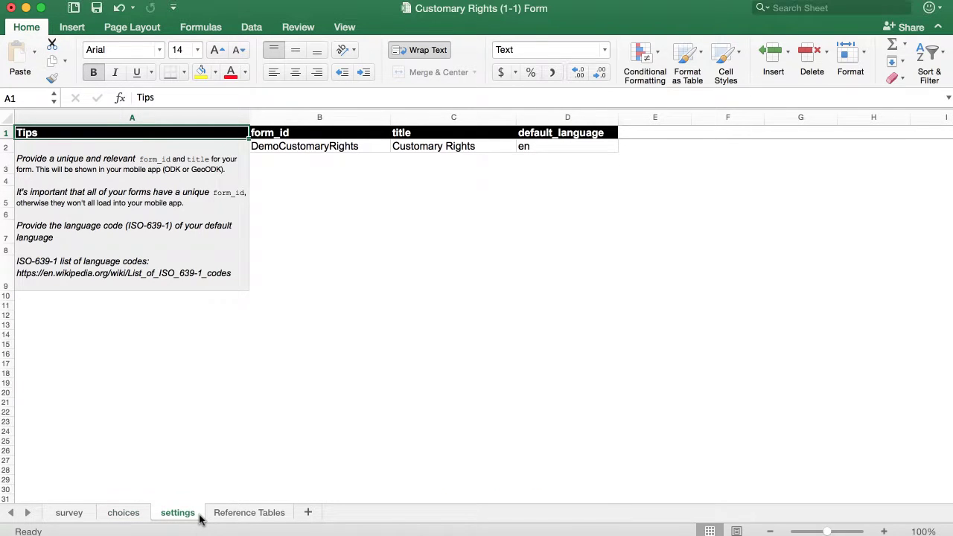
left_click(288, 513)
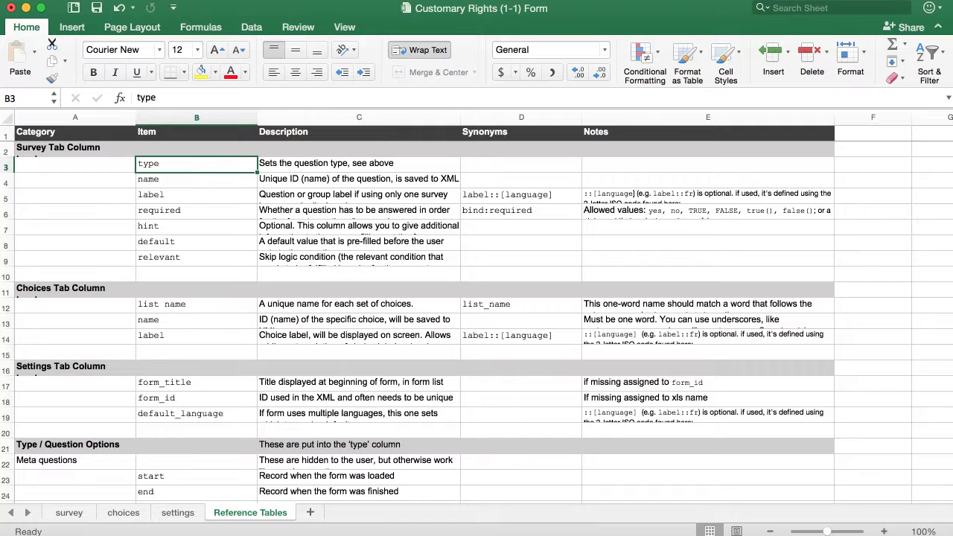
left_click(69, 513)
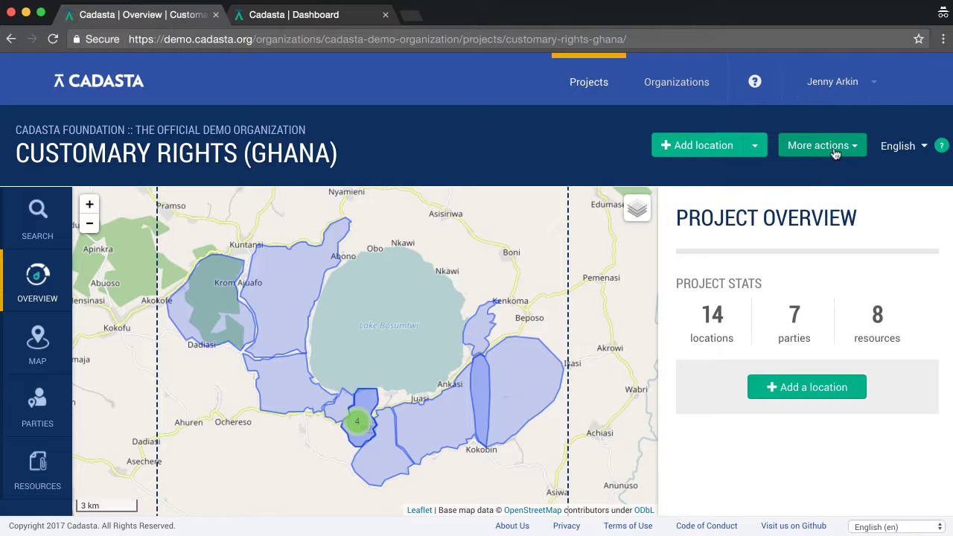
- Toggle the project's public/private visibility in its project details and save the project
left_click(835, 152)
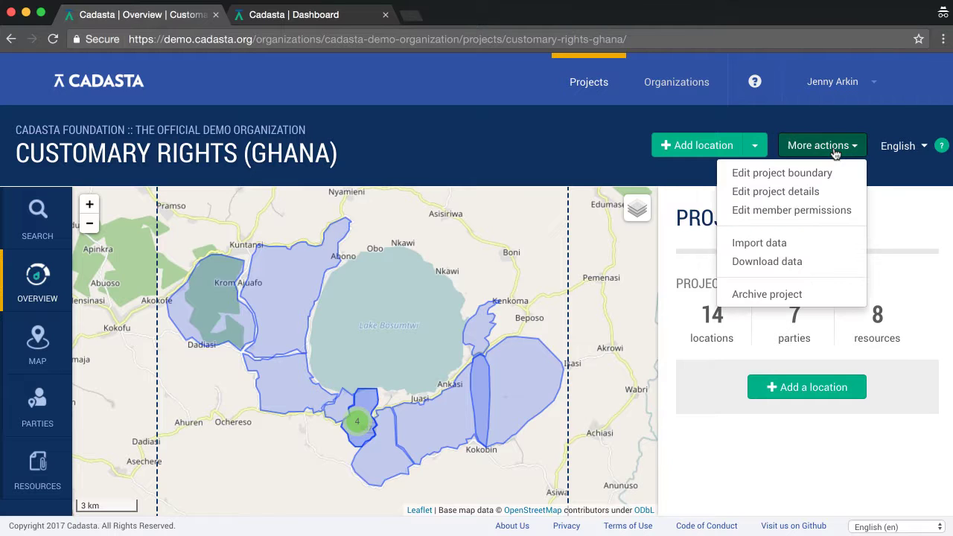
left_click(815, 192)
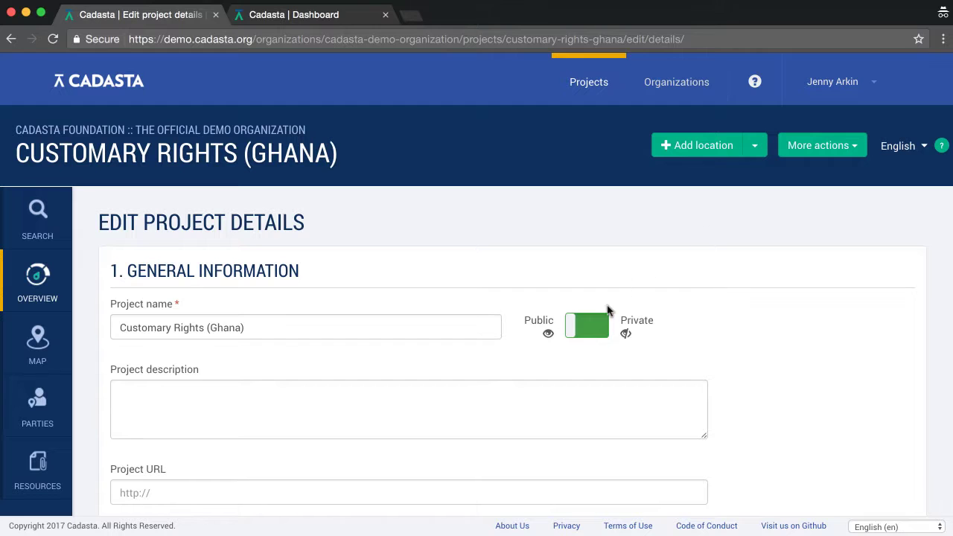
left_click(604, 326)
scroll(602, 326, "down", 5)
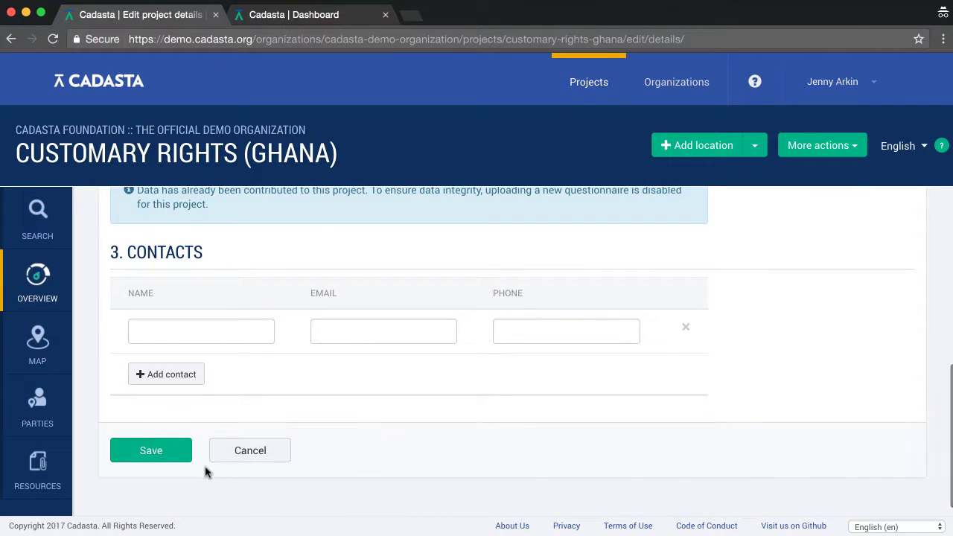
left_click(172, 460)
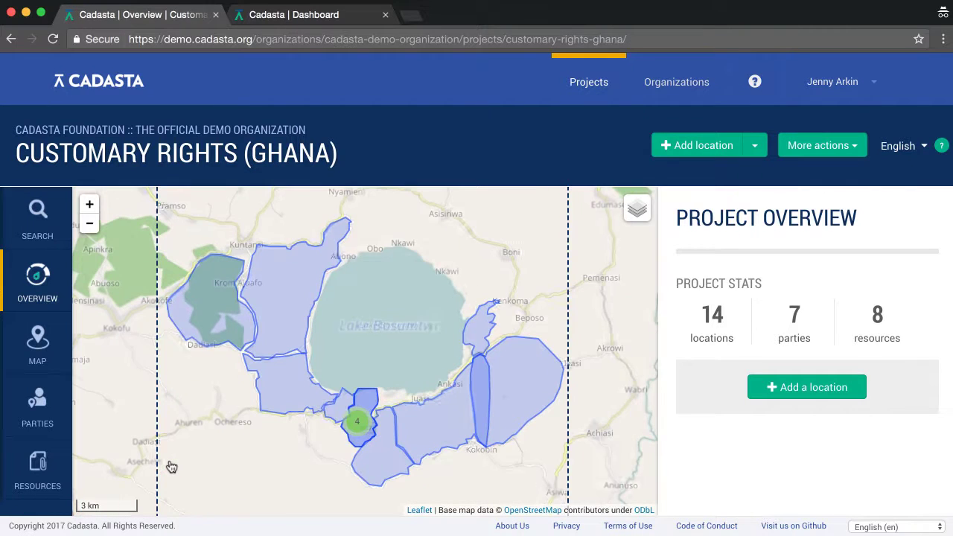
- In the project's member permissions, set the Demonstration member's role to Project User
left_click(839, 153)
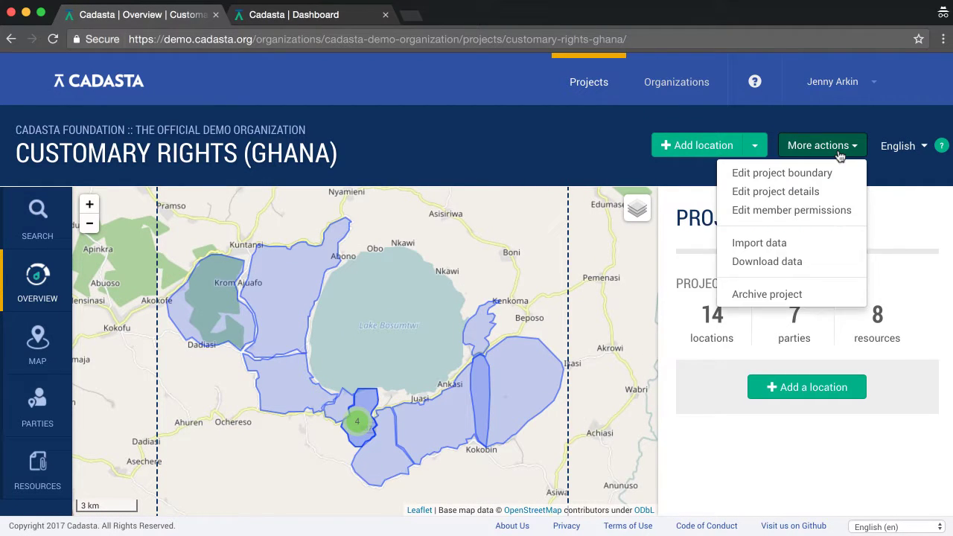
left_click(833, 213)
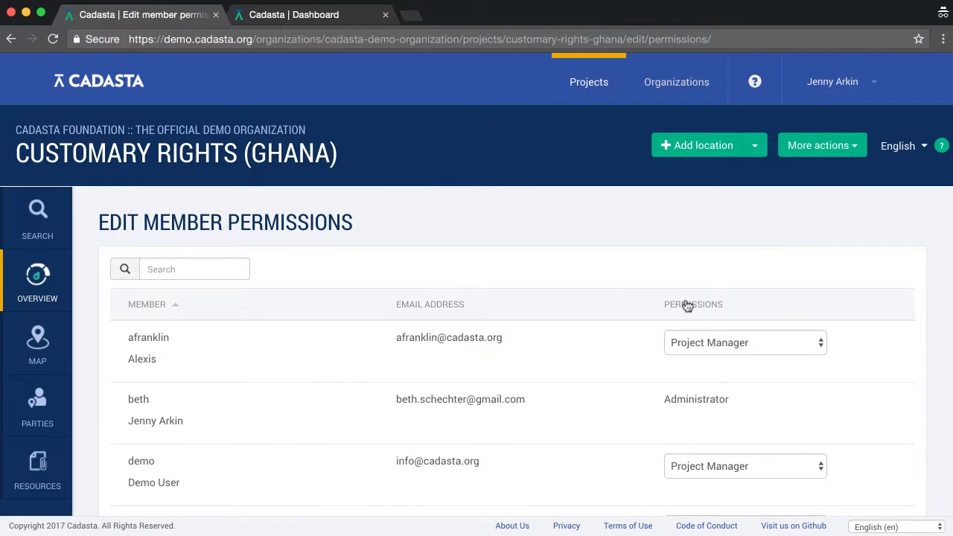
scroll(637, 347, "down", 3)
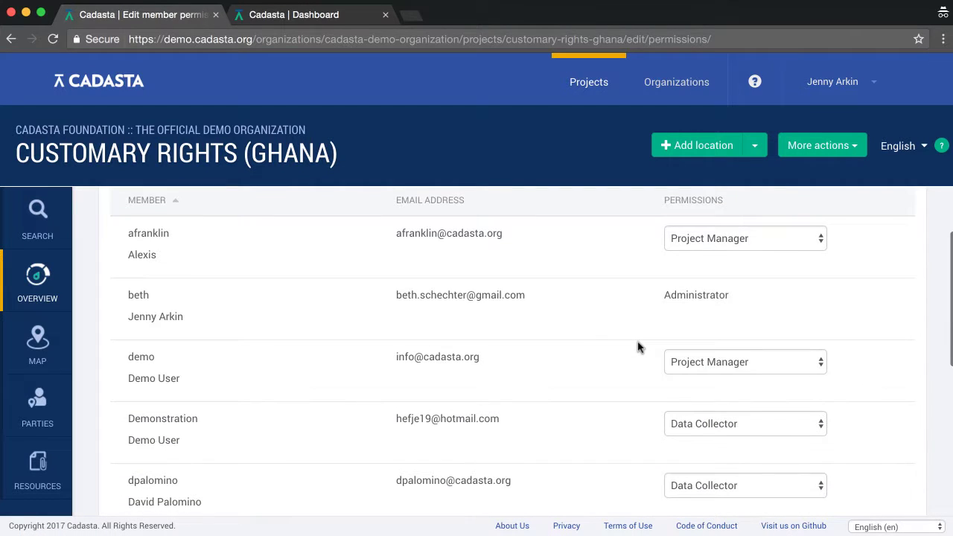
scroll(638, 345, "down", 2)
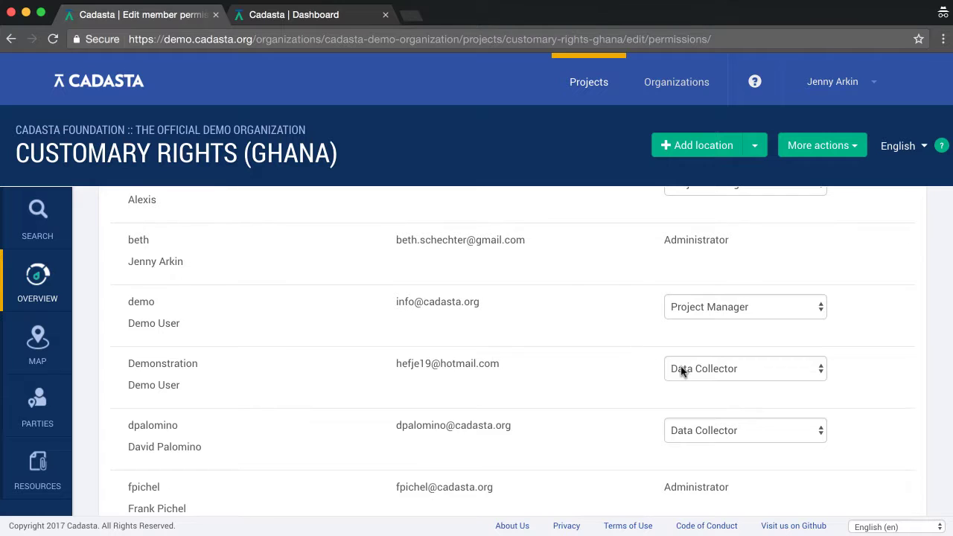
left_click(682, 371)
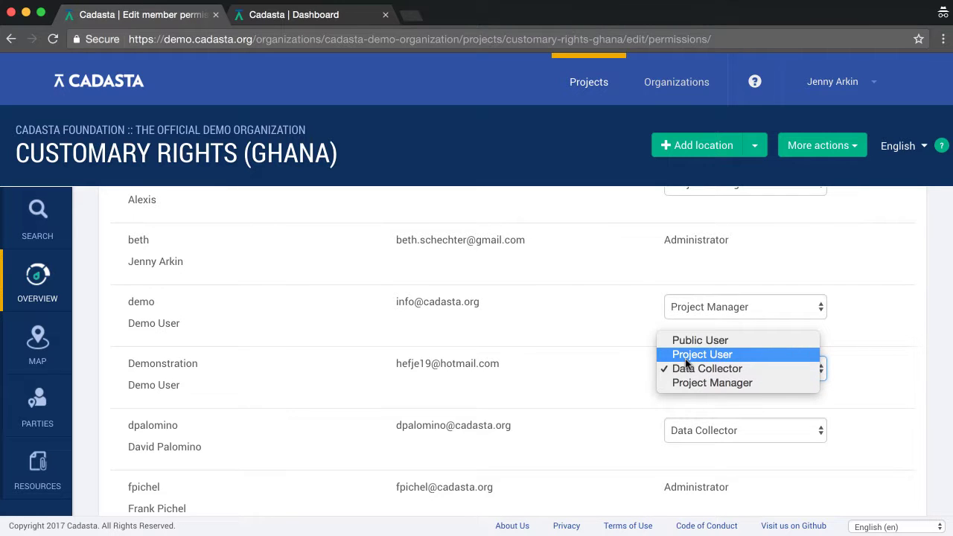
left_click(683, 356)
- Set the last listed member's role to Data Collector and save the member permissions
scroll(634, 384, "down", 5)
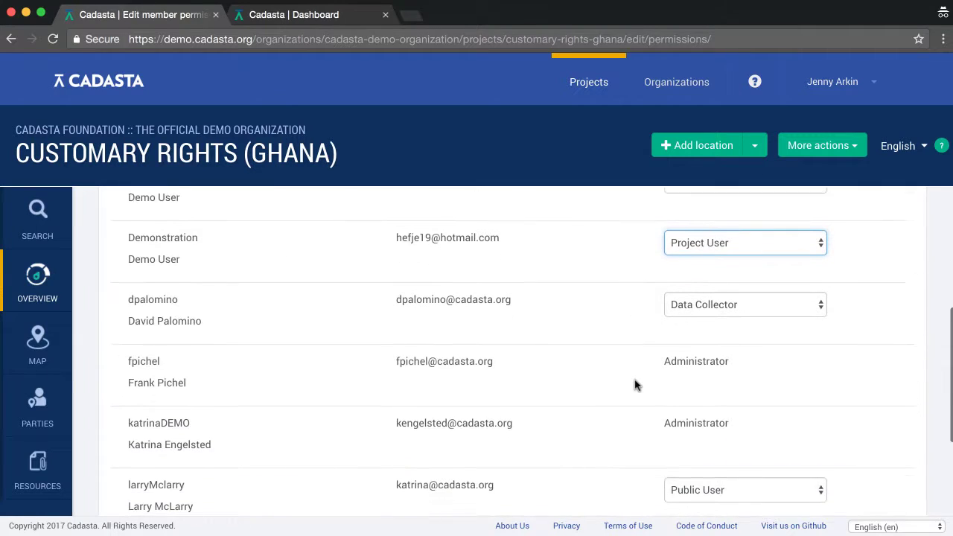
scroll(634, 384, "down", 3)
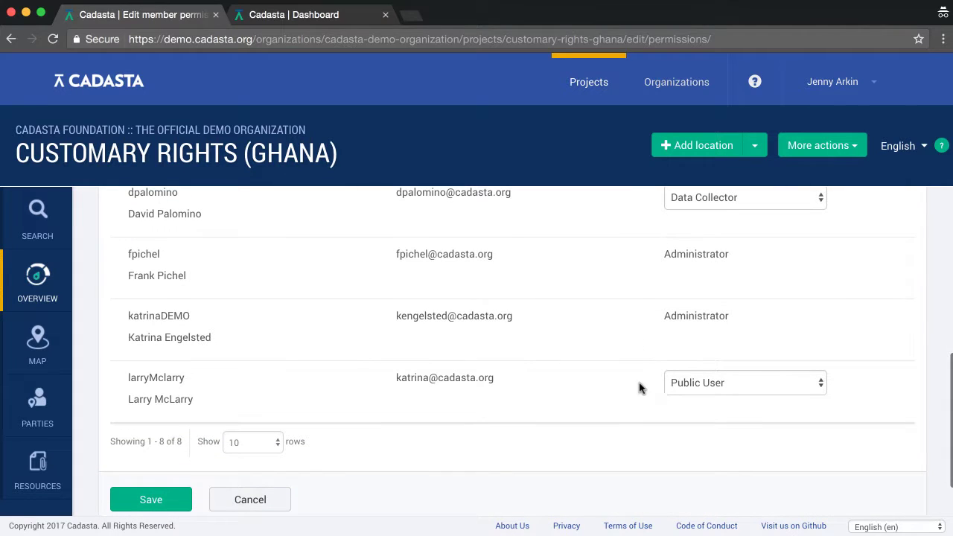
left_click(672, 384)
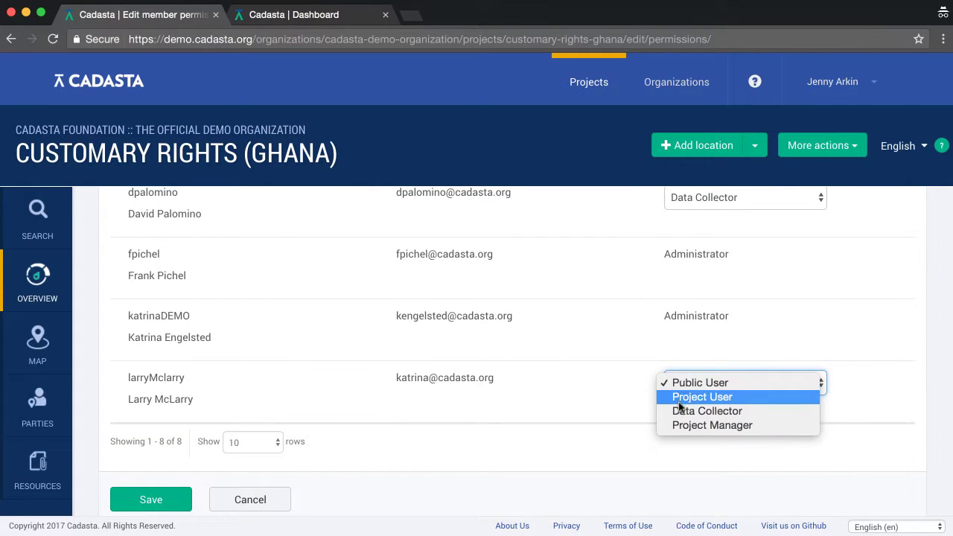
left_click(681, 411)
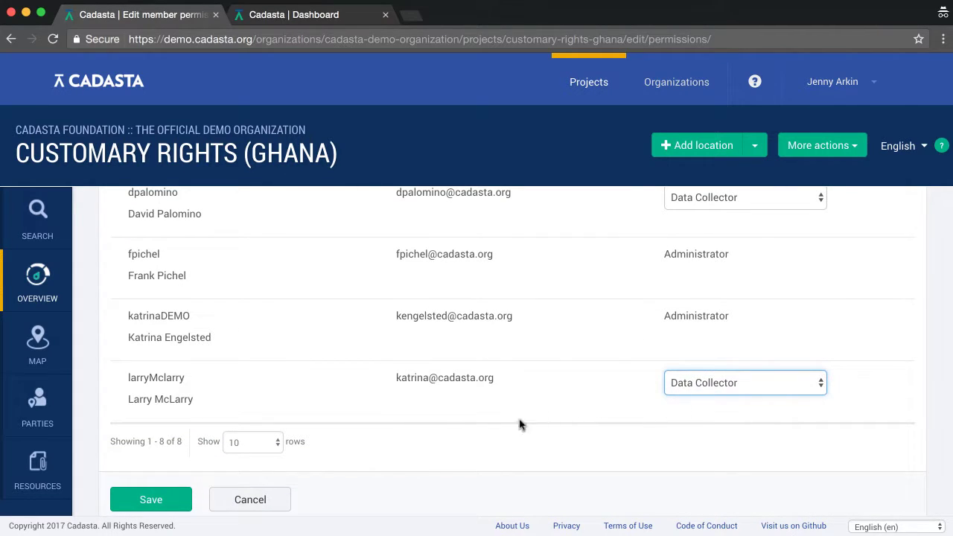
left_click(151, 499)
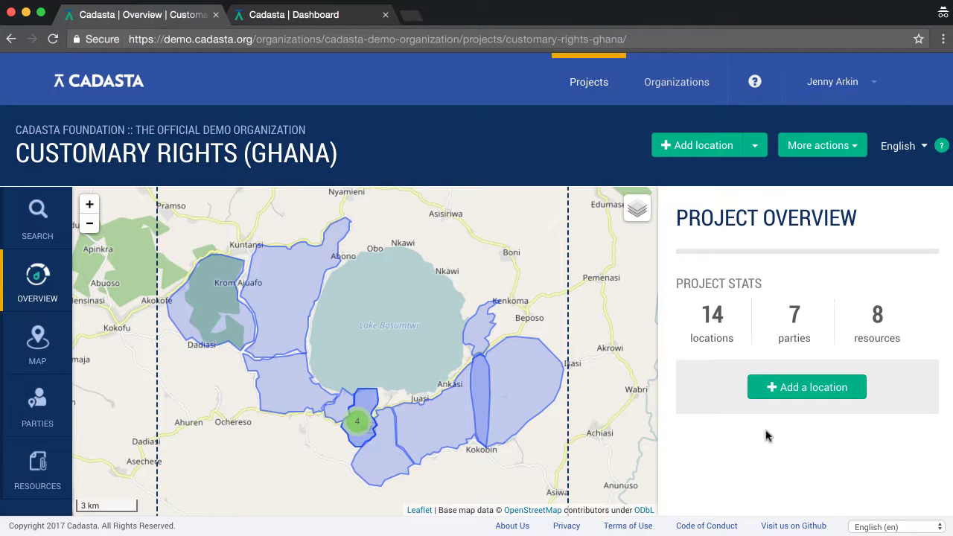
- Start adding a new location near Kenkoma and Beposo, using +Vivid imagery as the base layer
left_click(798, 388)
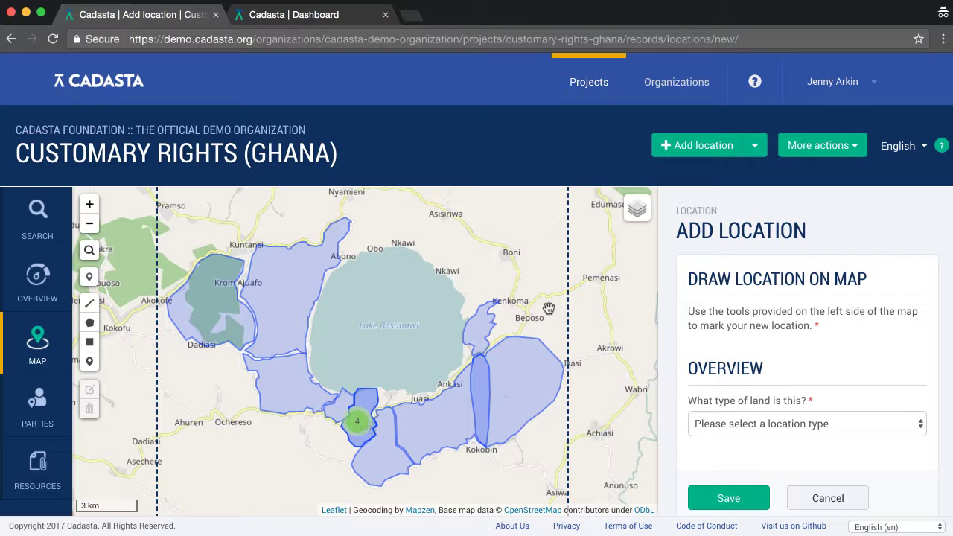
scroll(549, 308, "up", 2)
scroll(548, 309, "up", 2)
mouse_move(637, 210)
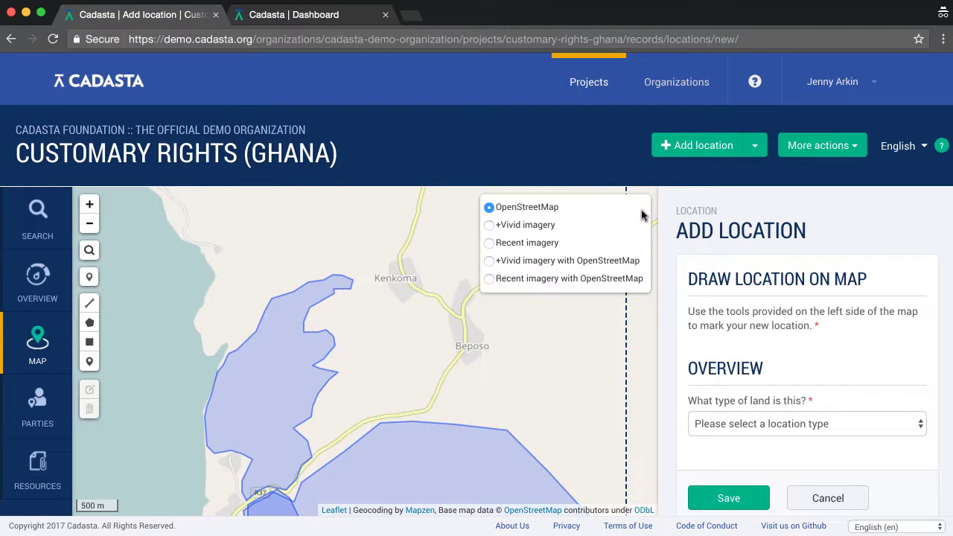
left_click(525, 226)
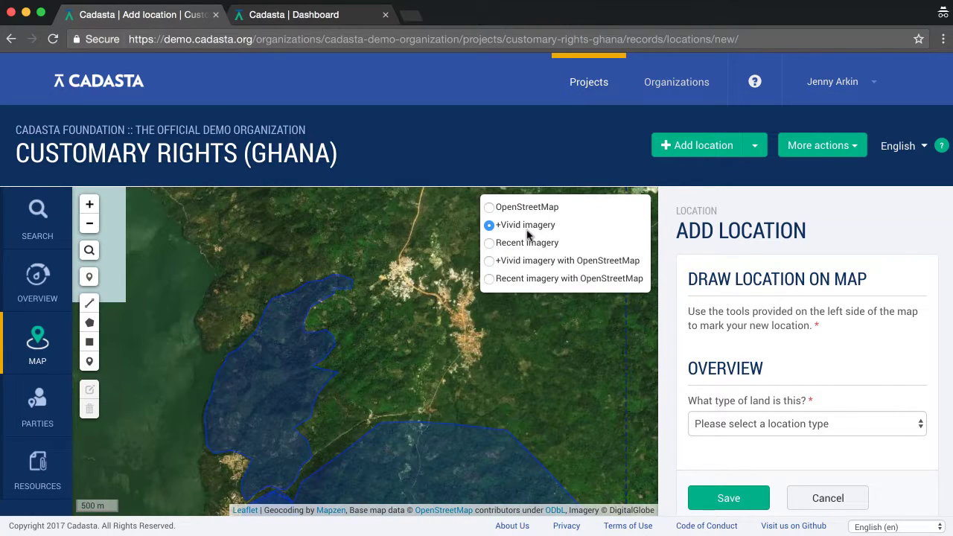
- Draw a small four-sided polygon on the southwest edge of the Kenkoma settlement as the location's boundary
left_click(89, 322)
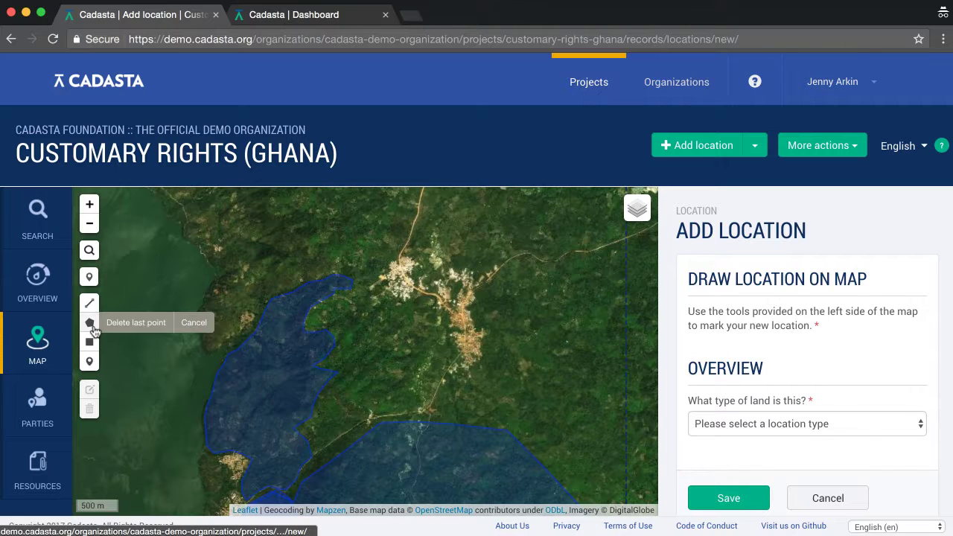
left_click(384, 280)
left_click(399, 296)
left_click(387, 308)
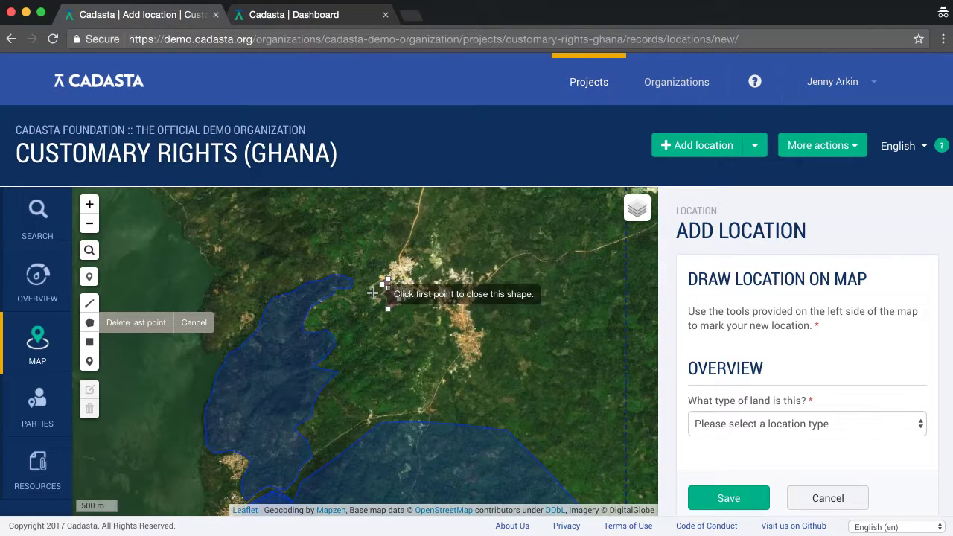
left_click(371, 291)
left_click(384, 280)
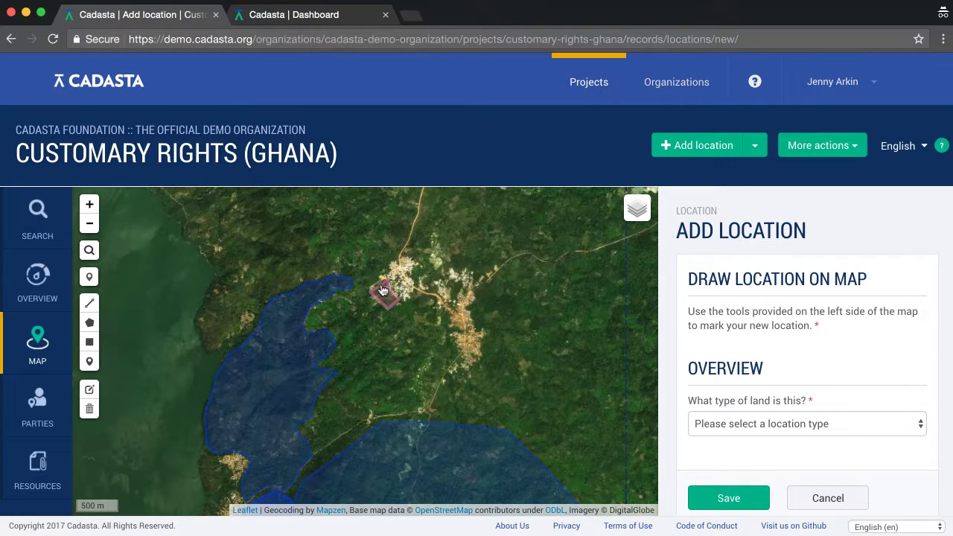
- Set the new location's land type to Parcel and save the location
scroll(701, 399, "down", 1)
left_click(701, 400)
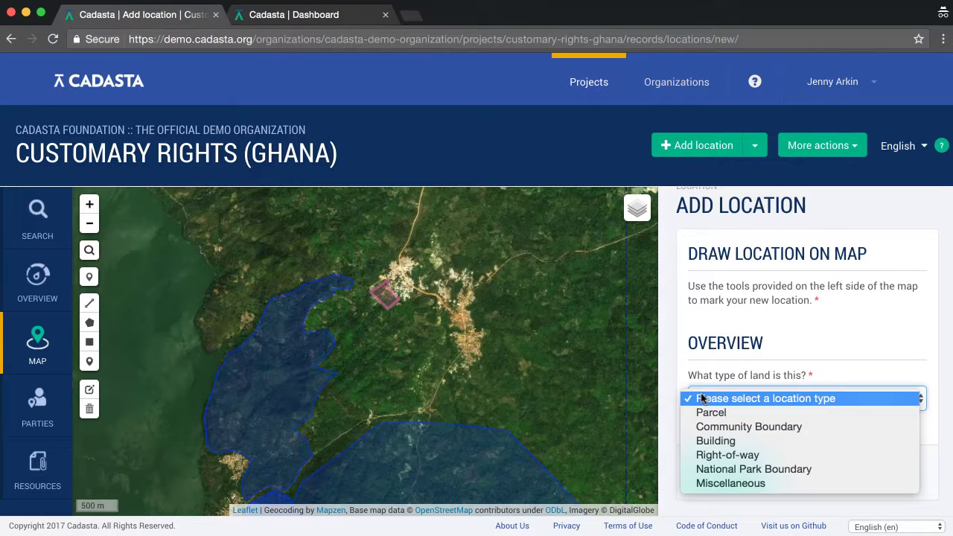
left_click(709, 417)
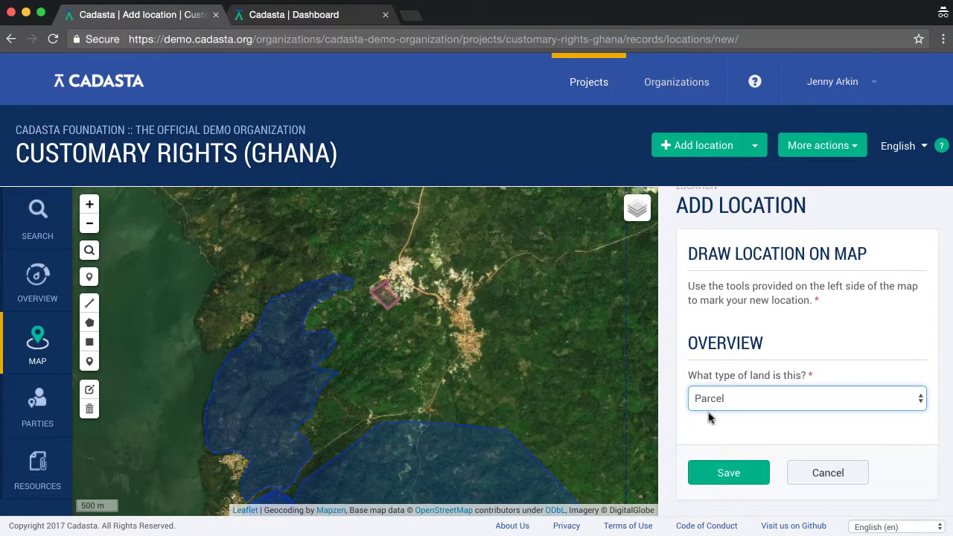
left_click(760, 482)
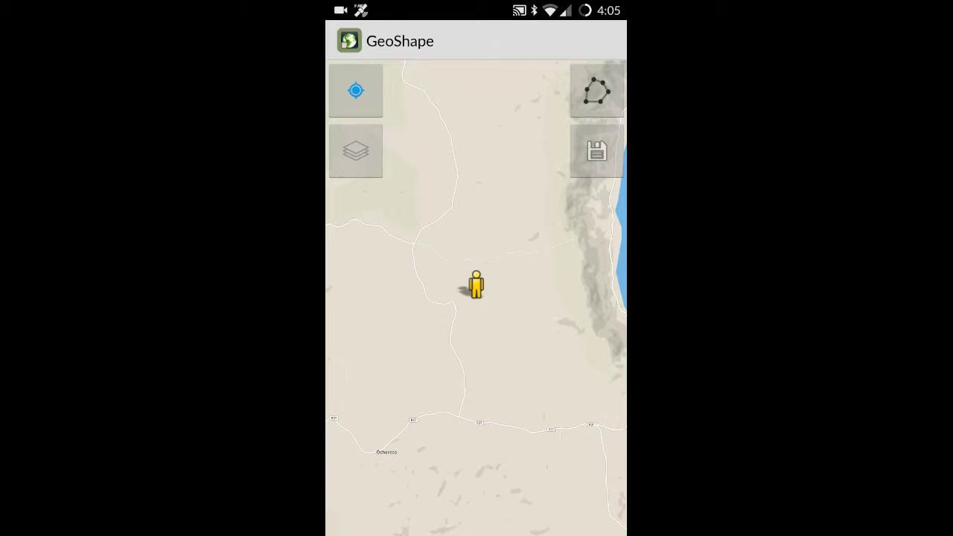
- Switch to GeoODK Collect on the phone, choose to select a point on the map, and record the current GPS position
left_click(342, 179)
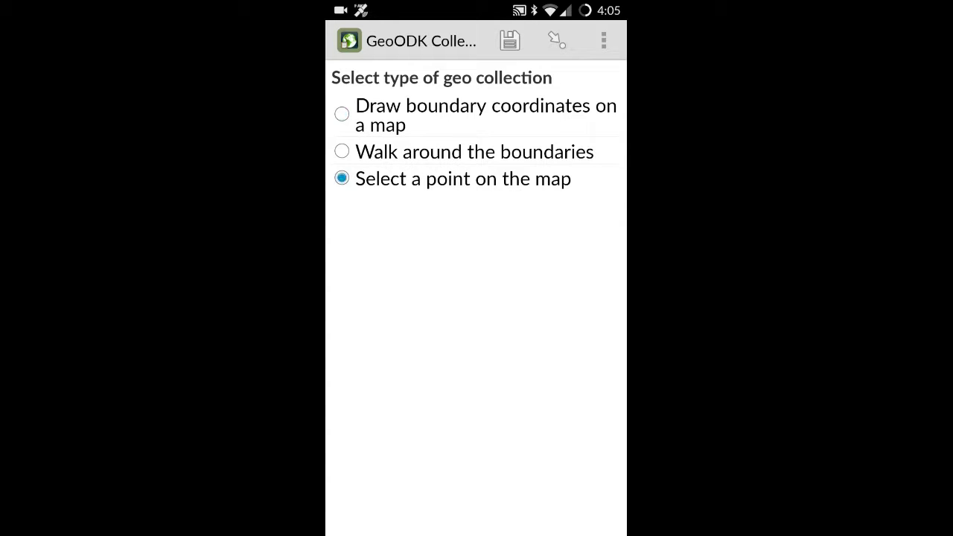
left_click_drag(612, 305, 508, 326)
left_click(558, 148)
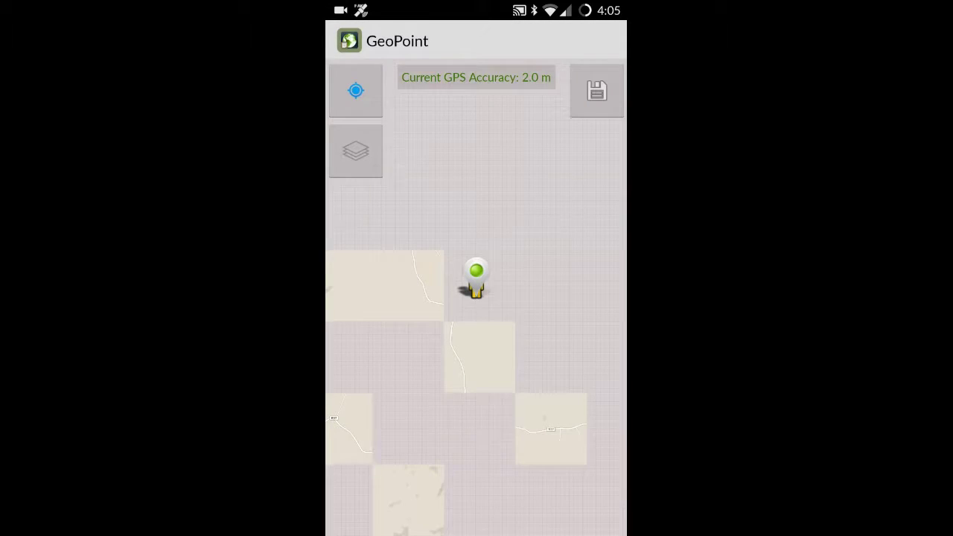
left_click(597, 91)
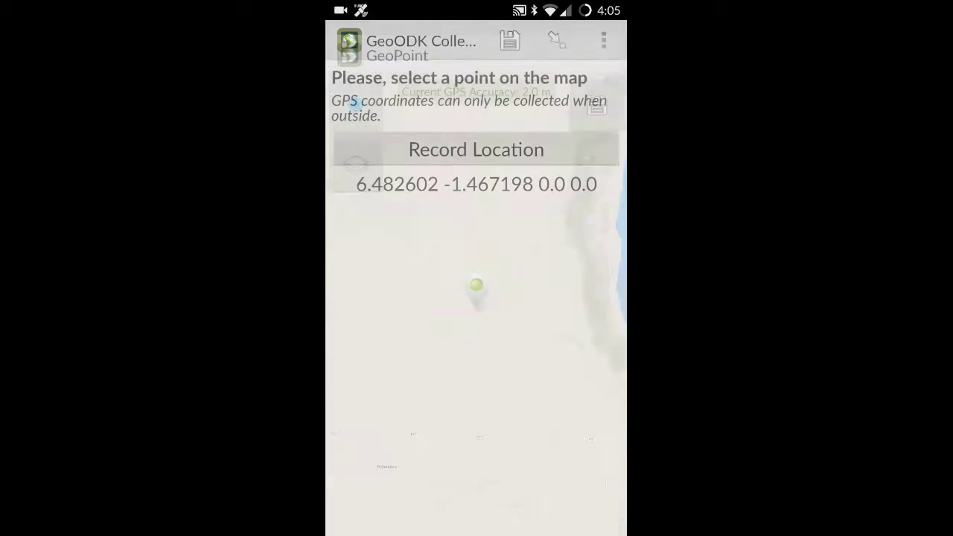
- Answer the land type question with Parcel, then save the finalized CustomaryRights form and exit
left_click_drag(588, 285, 387, 285)
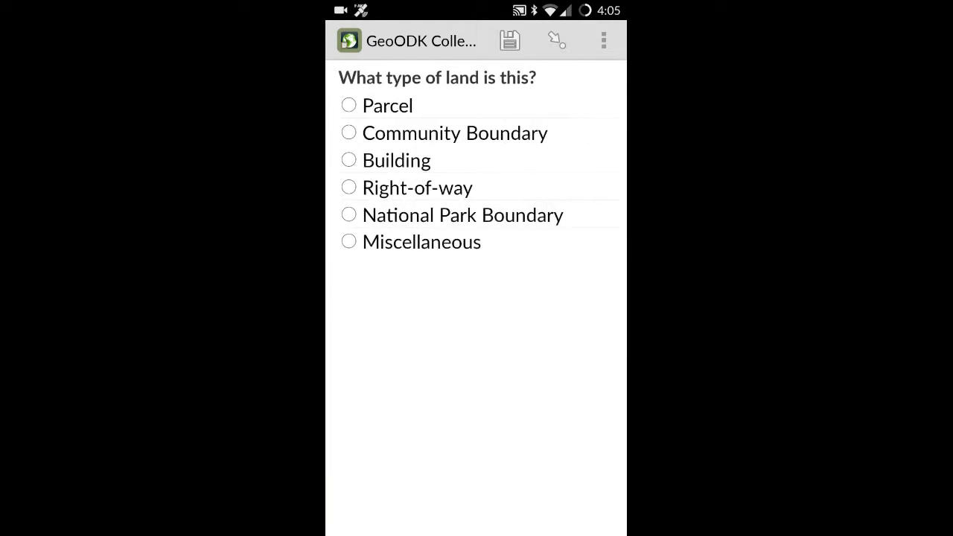
left_click(341, 105)
left_click_drag(474, 340, 342, 340)
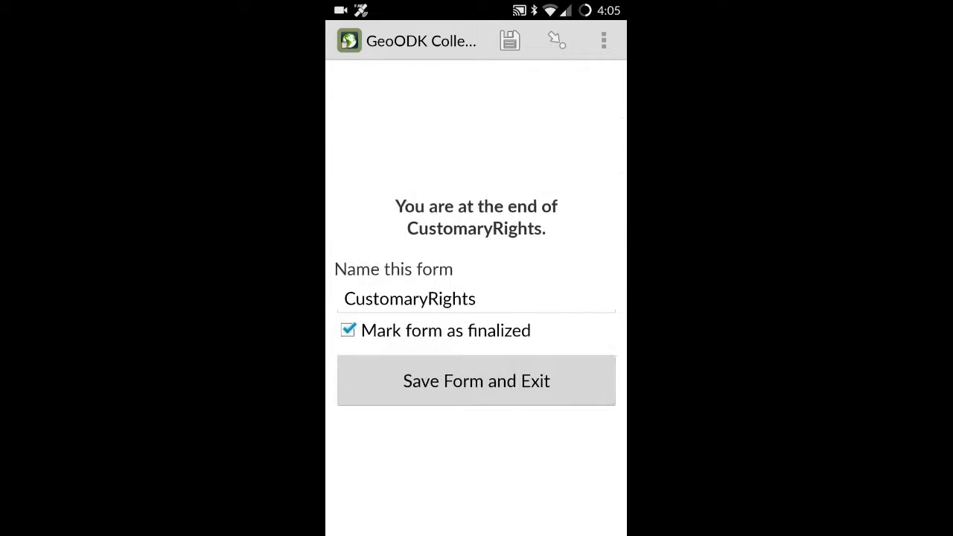
left_click(565, 376)
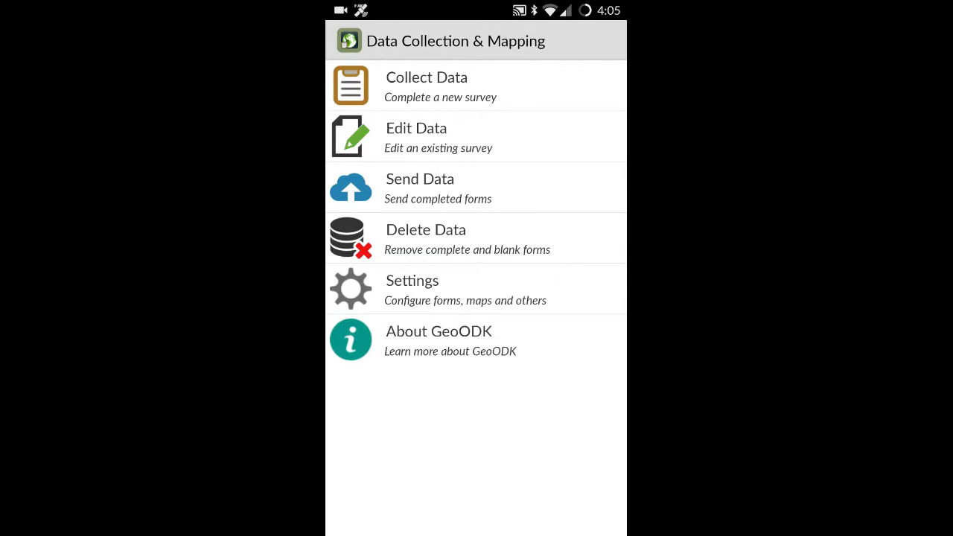
- Send the finalized CustomaryRights form to the server
left_click(526, 188)
left_click(606, 87)
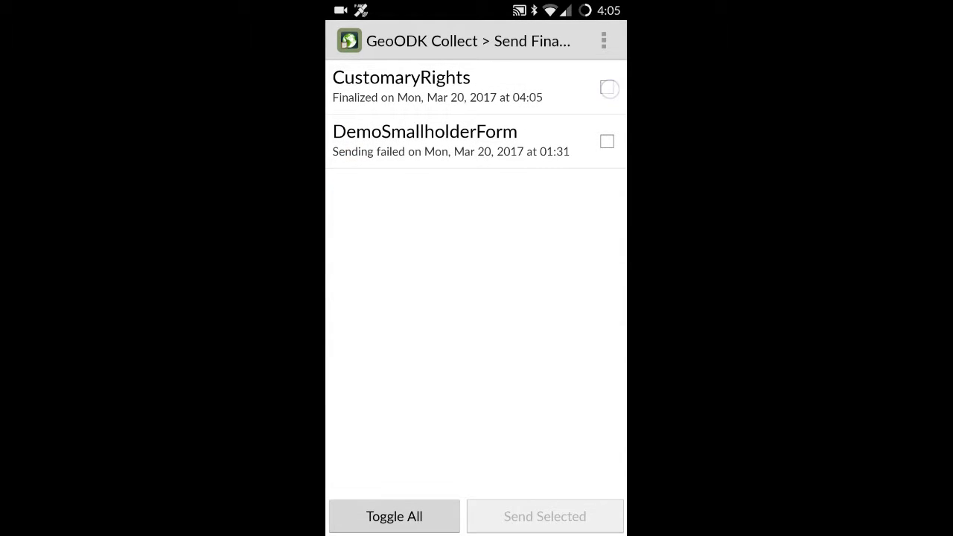
left_click(553, 521)
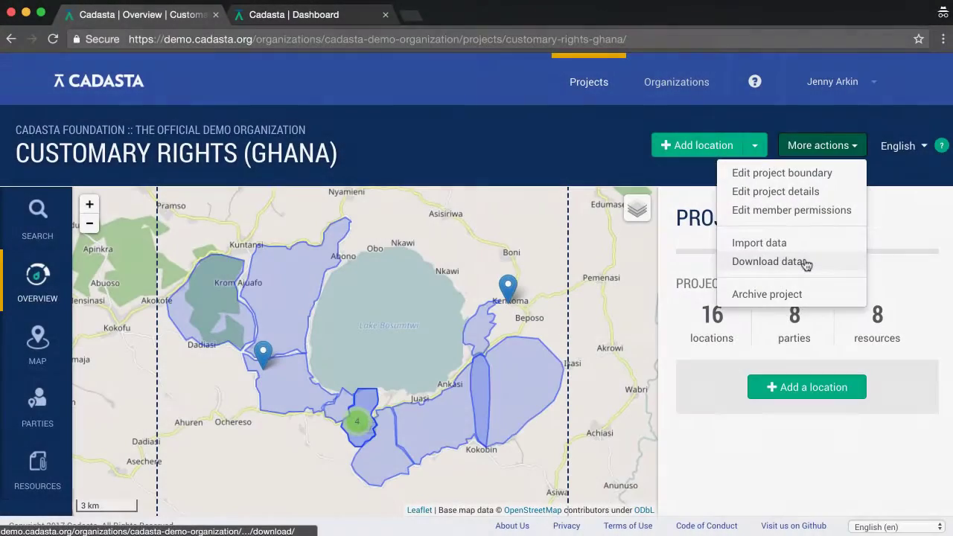
- Switch to Cadasta in the browser and go through the SHP, Resources and All data formats for downloading project data
left_click(805, 262)
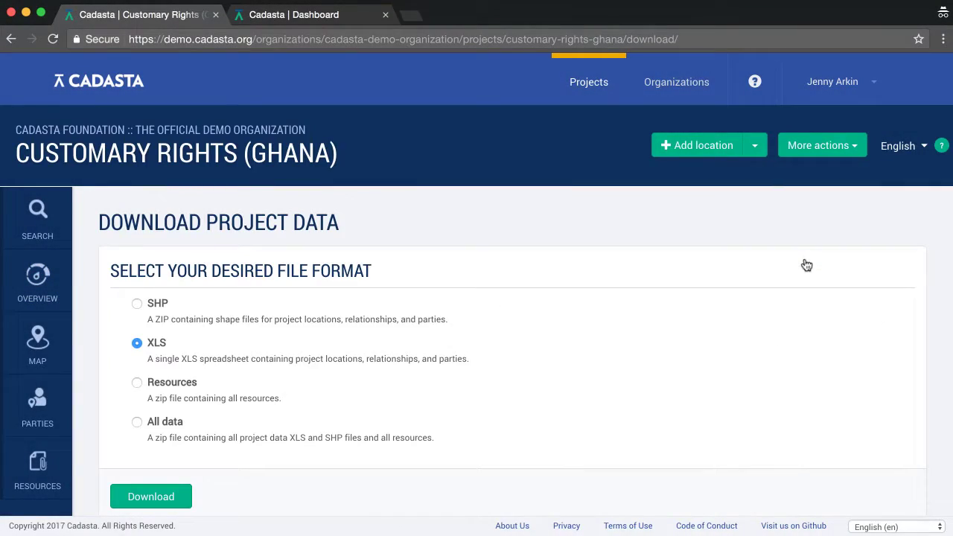
left_click(140, 305)
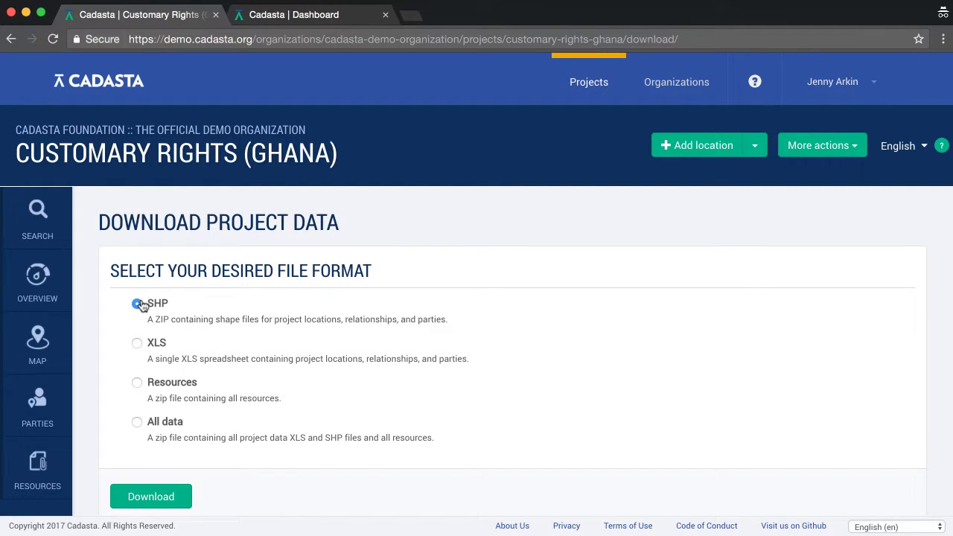
left_click(137, 384)
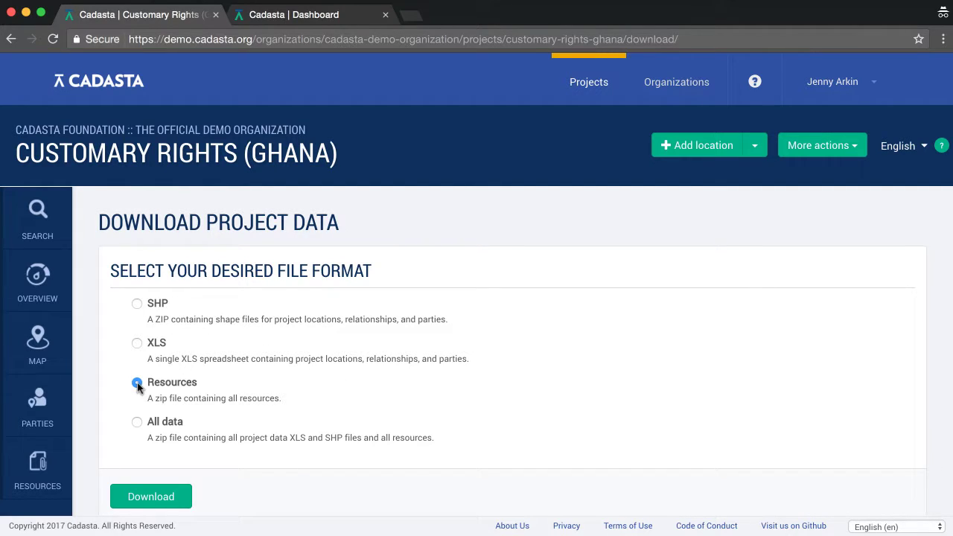
left_click(137, 422)
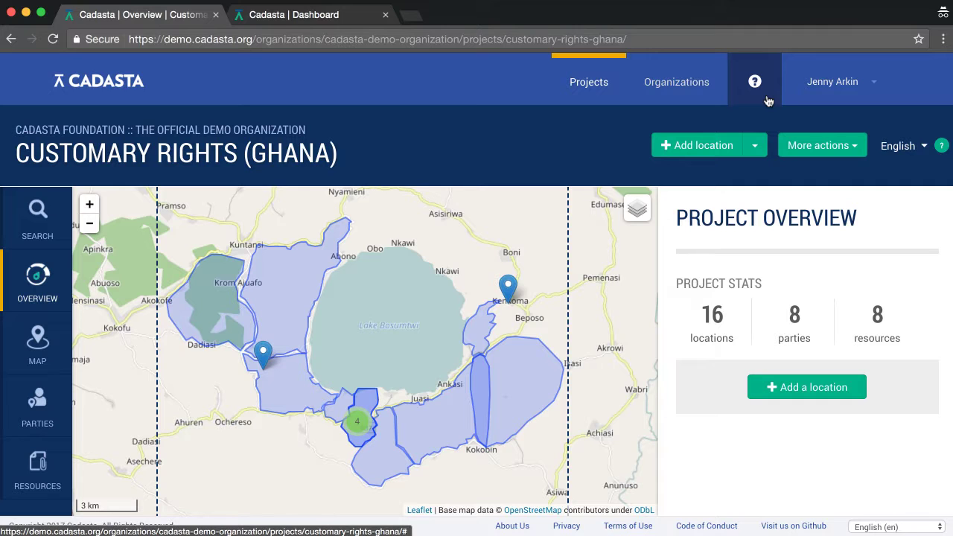
- Open the User Guide from the Cadasta platform help
left_click(767, 99)
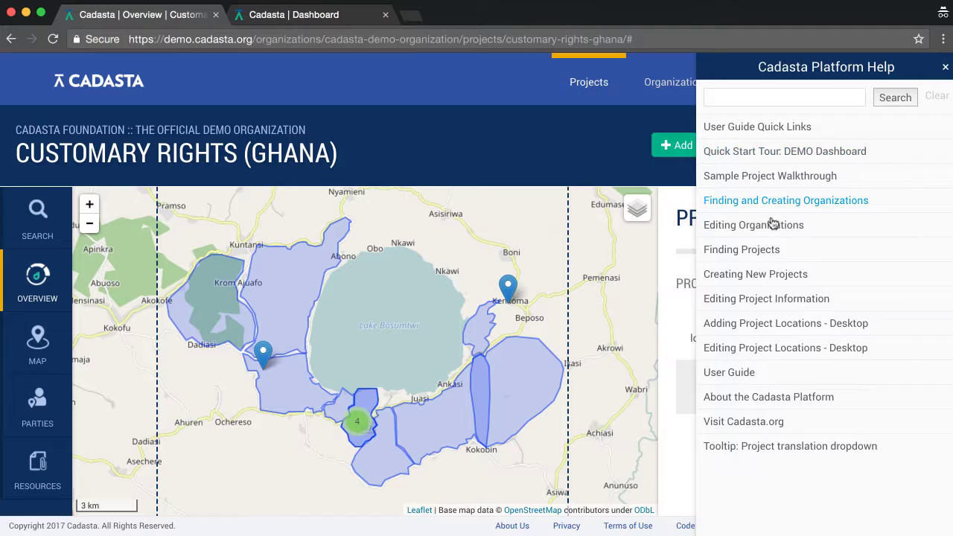
left_click(730, 372)
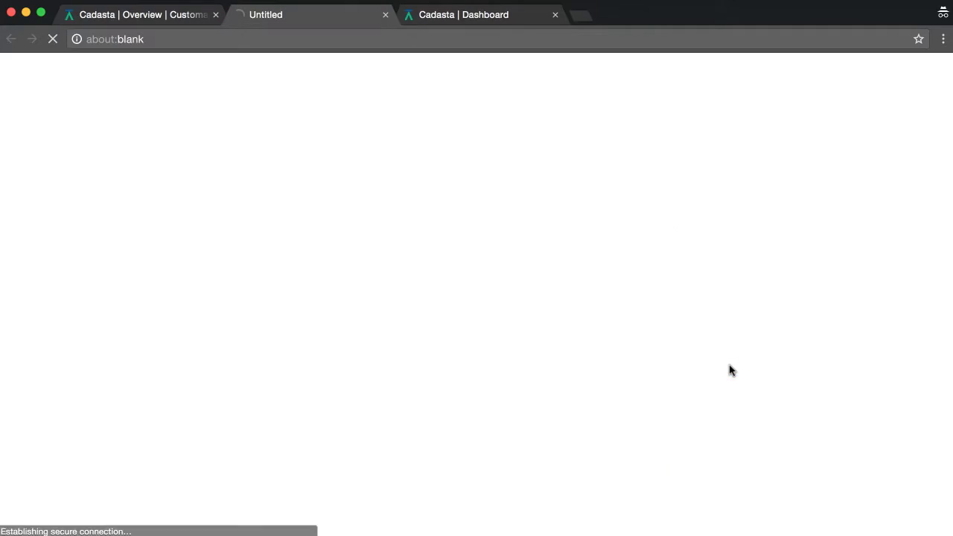